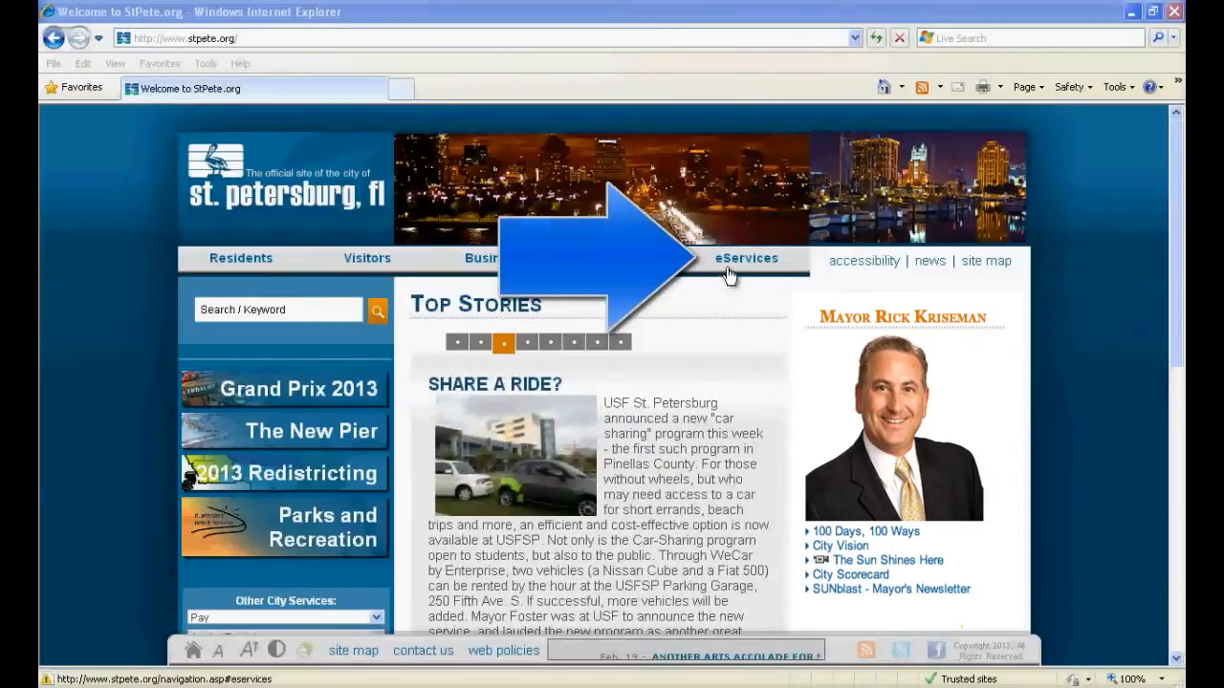
Step: Open the online bid for RFQ 5275 from the current bid opportunities, view its abstract details and open the PDF document
{"action": "mouse_move", "coordinate": [726, 272]}
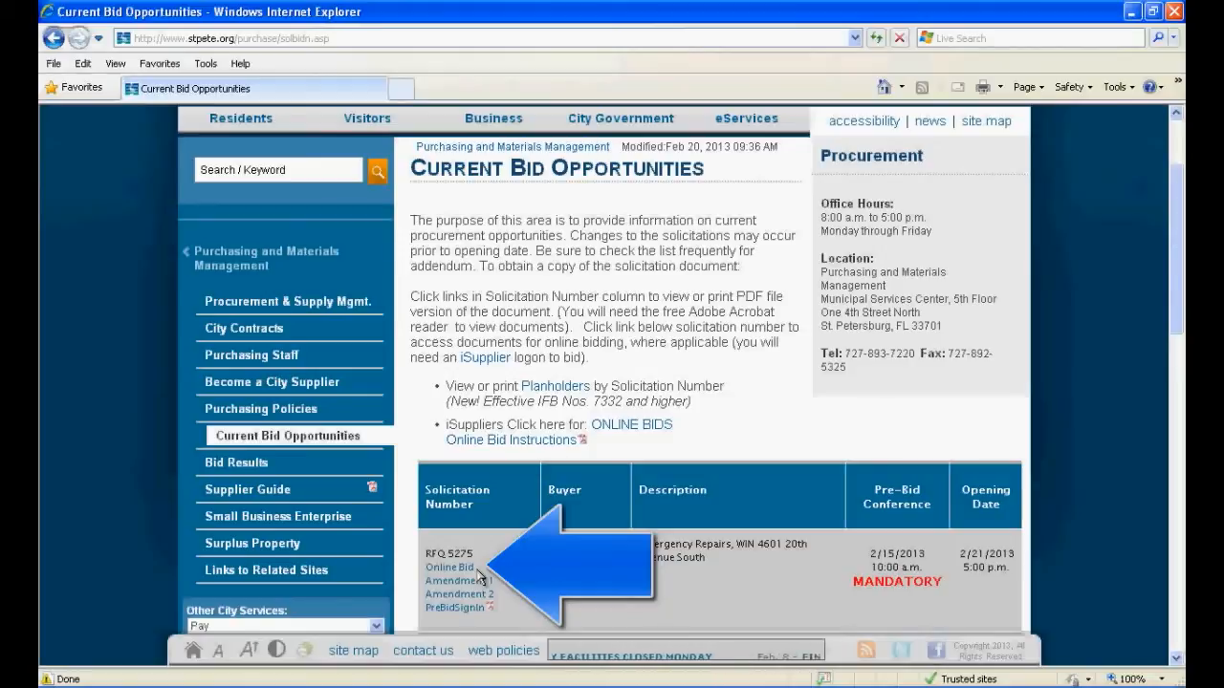
{"action": "left_click", "coordinate": [468, 569]}
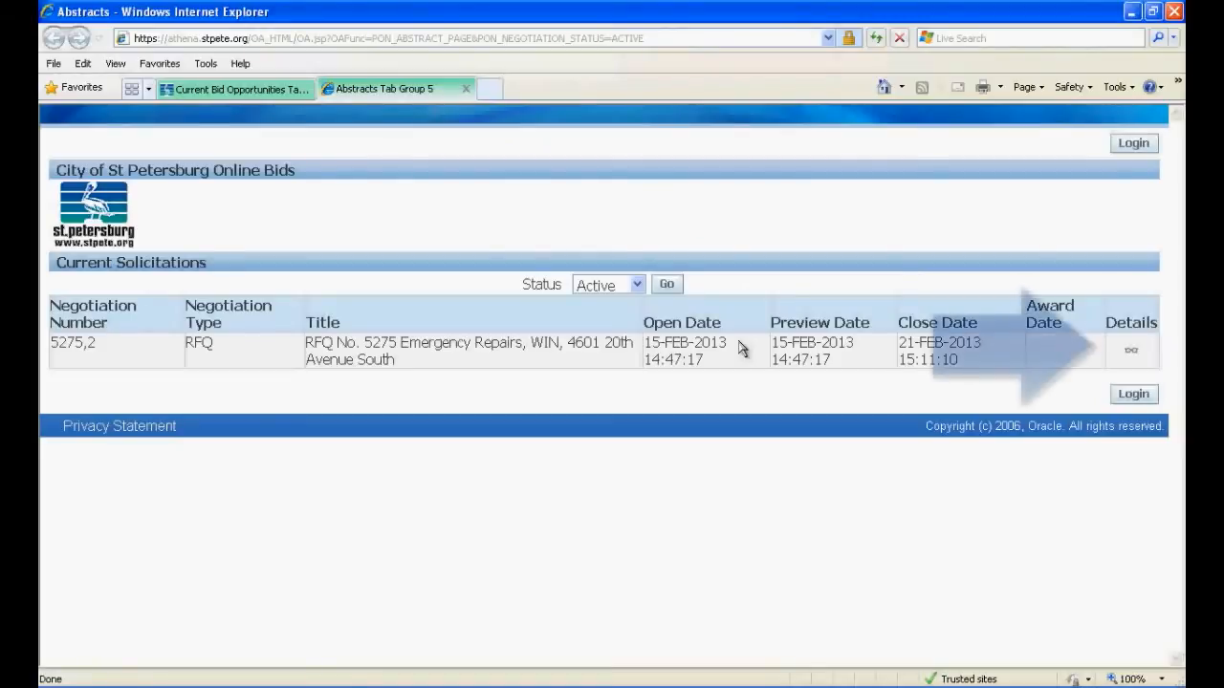
{"action": "left_click", "coordinate": [1131, 354]}
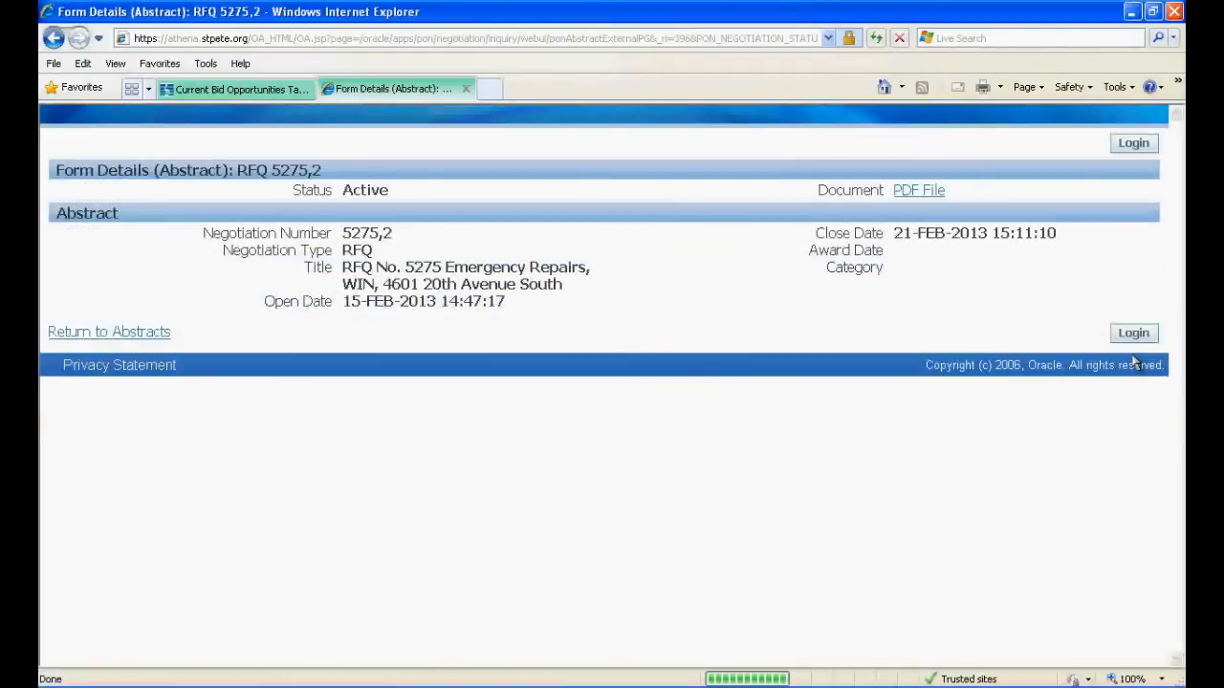
{"action": "left_click", "coordinate": [924, 191]}
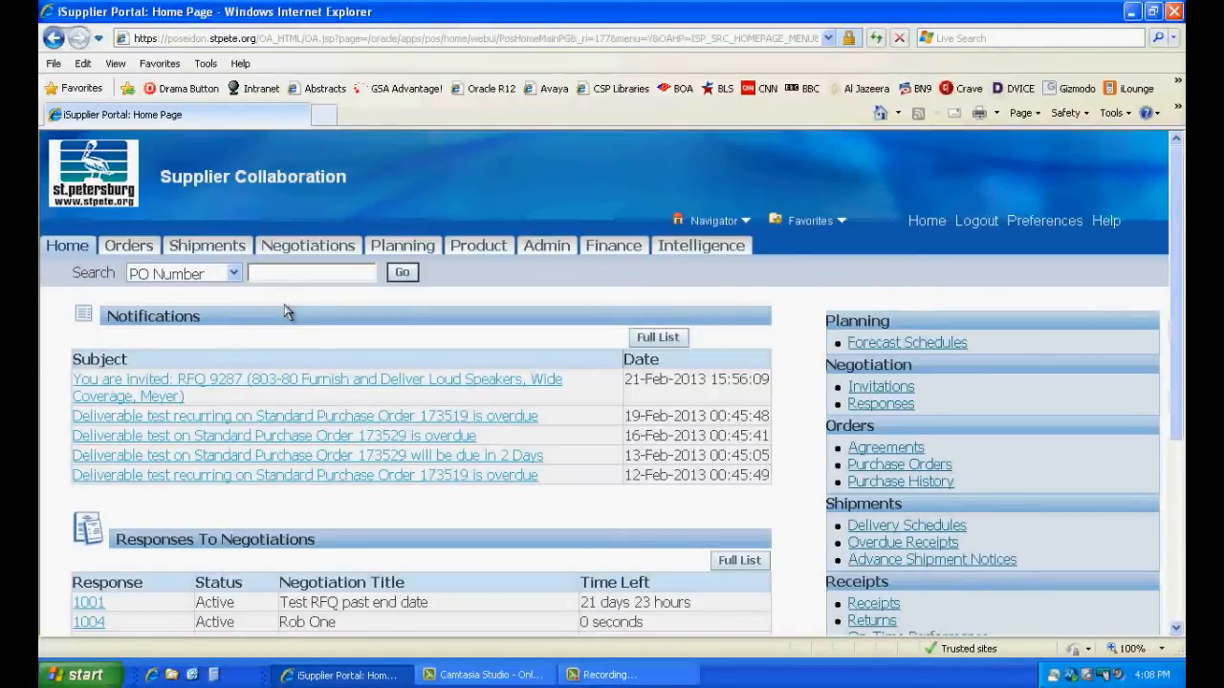
Step: Open RFQ 9287 from the company's open invitations on the supplier portal's Negotiations page
{"action": "left_click", "coordinate": [285, 251]}
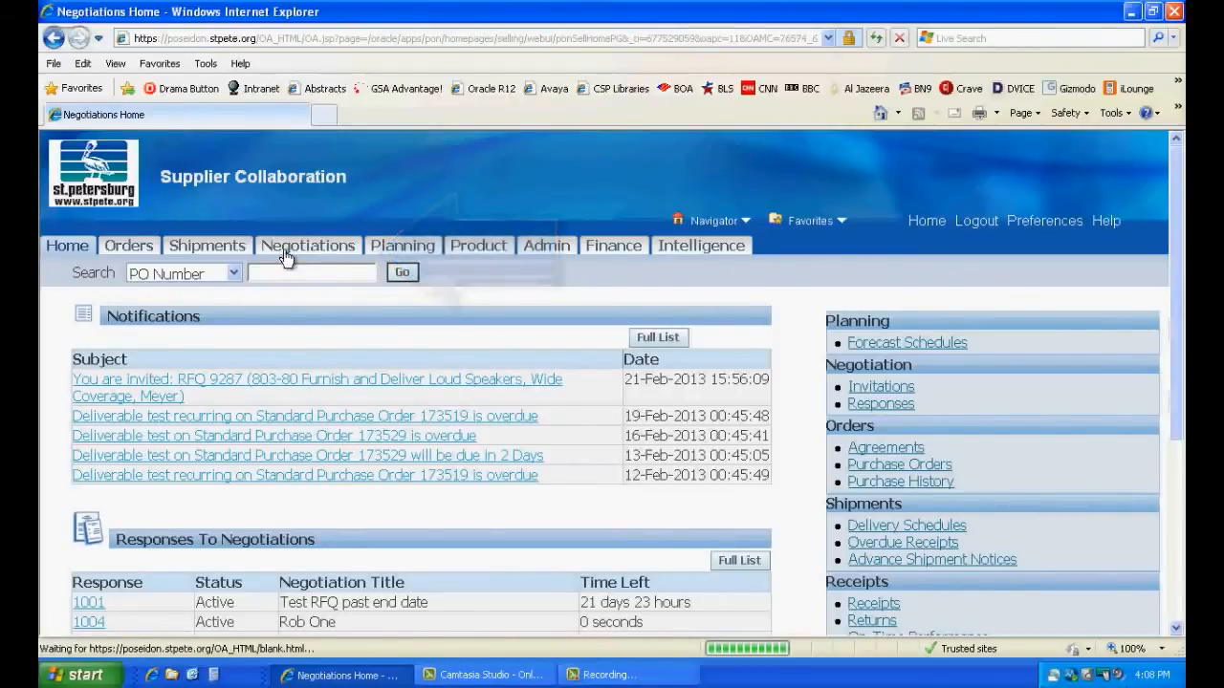
{"action": "scroll", "coordinate": [287, 255], "scroll_direction": "down", "scroll_amount": 3}
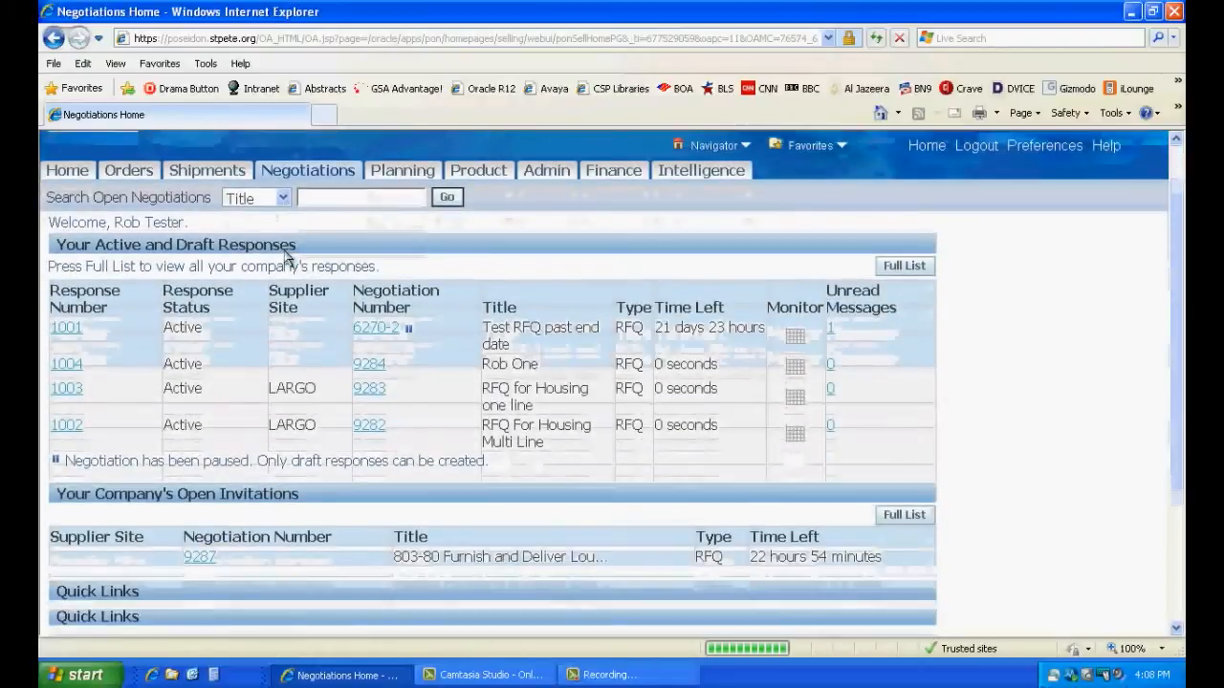
{"action": "scroll", "coordinate": [287, 256], "scroll_direction": "down", "scroll_amount": 1}
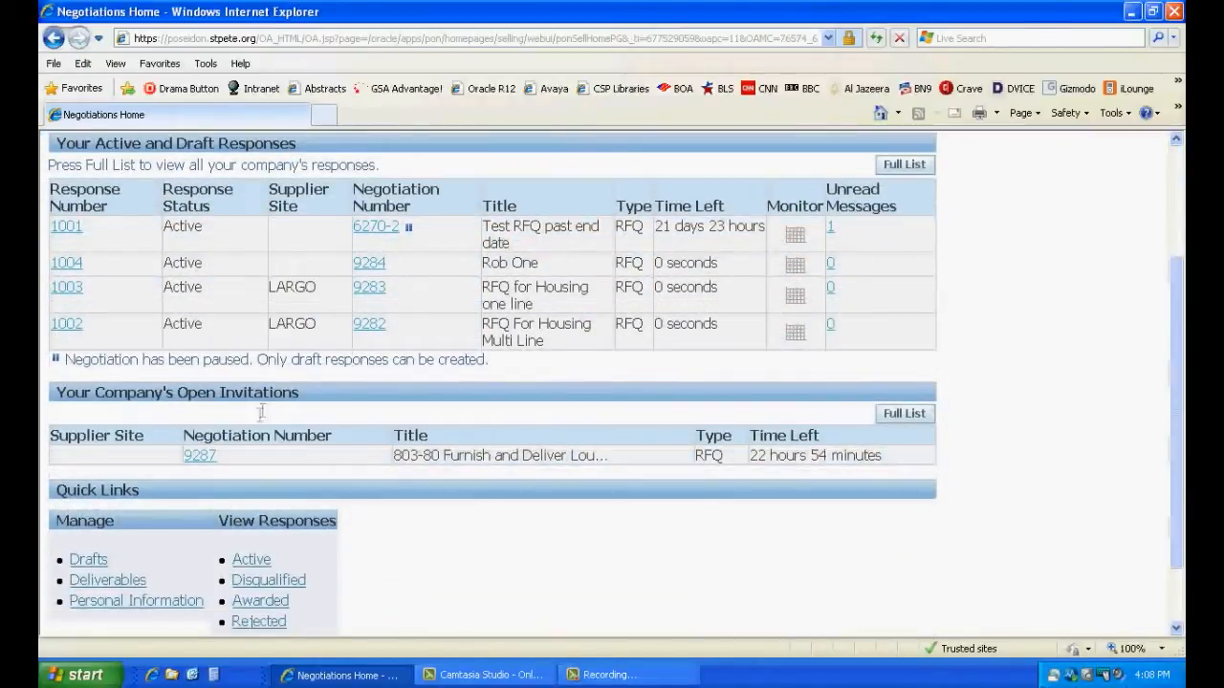
{"action": "scroll", "coordinate": [263, 416], "scroll_direction": "down", "scroll_amount": 1}
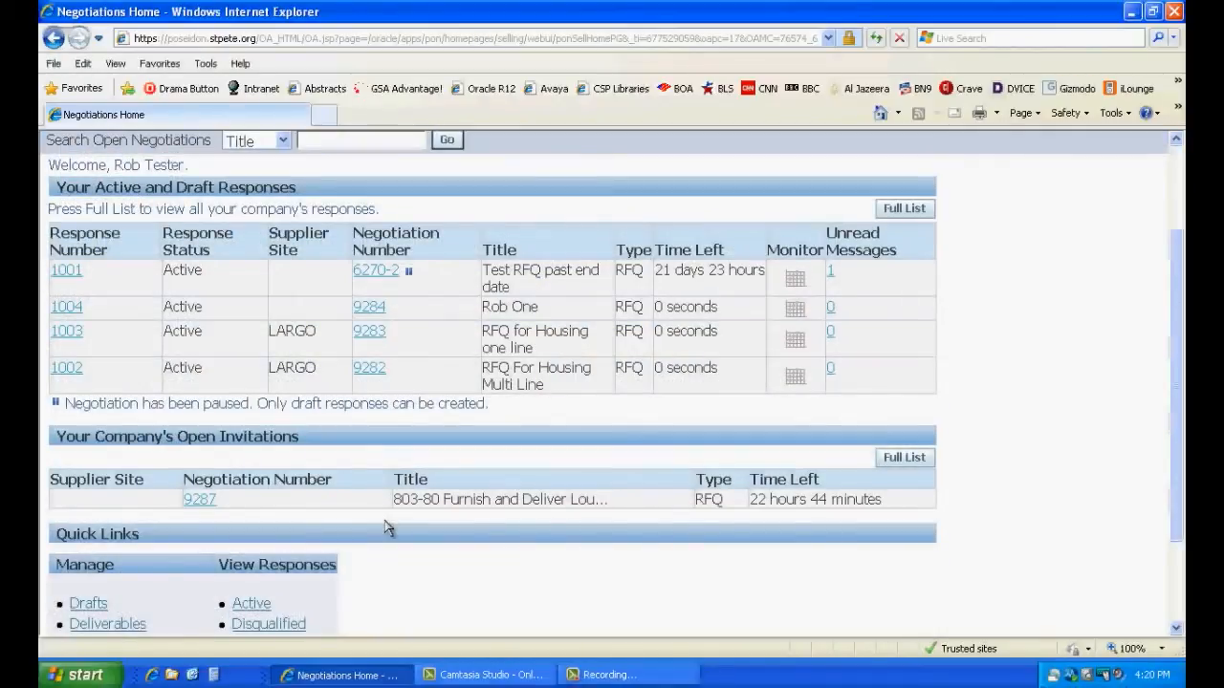
{"action": "left_click", "coordinate": [203, 510]}
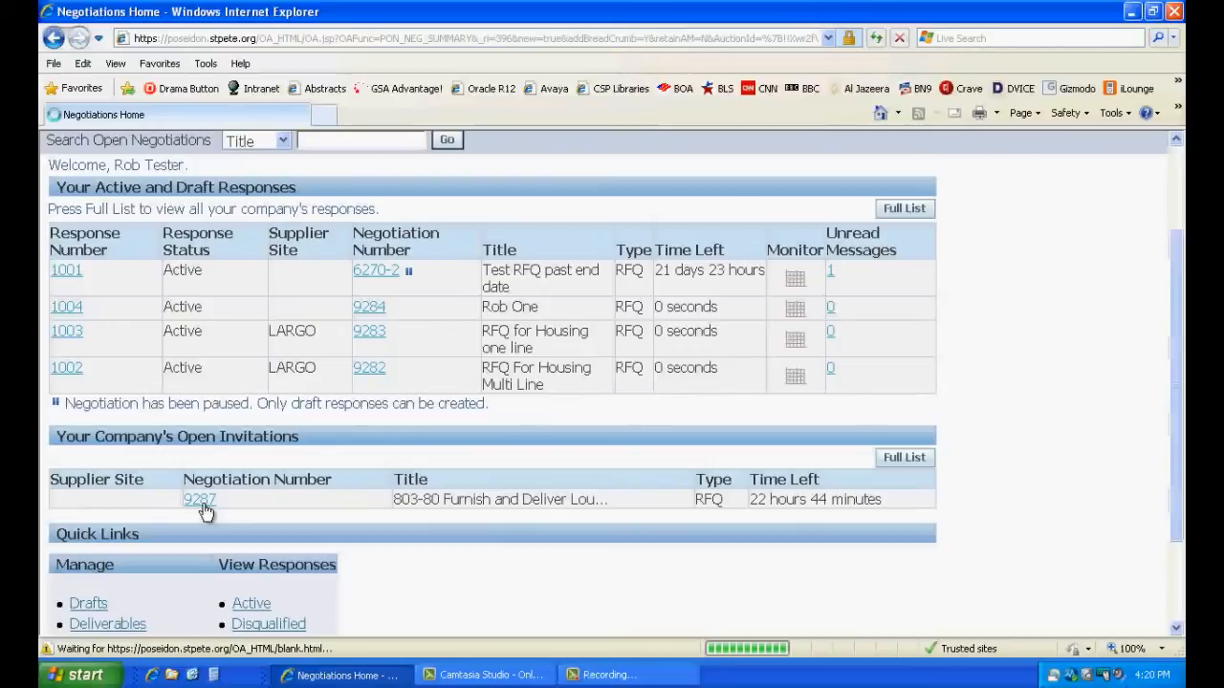
Step: Look over the RFQ header, terms and attachments, and expand the General Requirements section
{"action": "scroll", "coordinate": [204, 511], "scroll_direction": "down", "scroll_amount": 2}
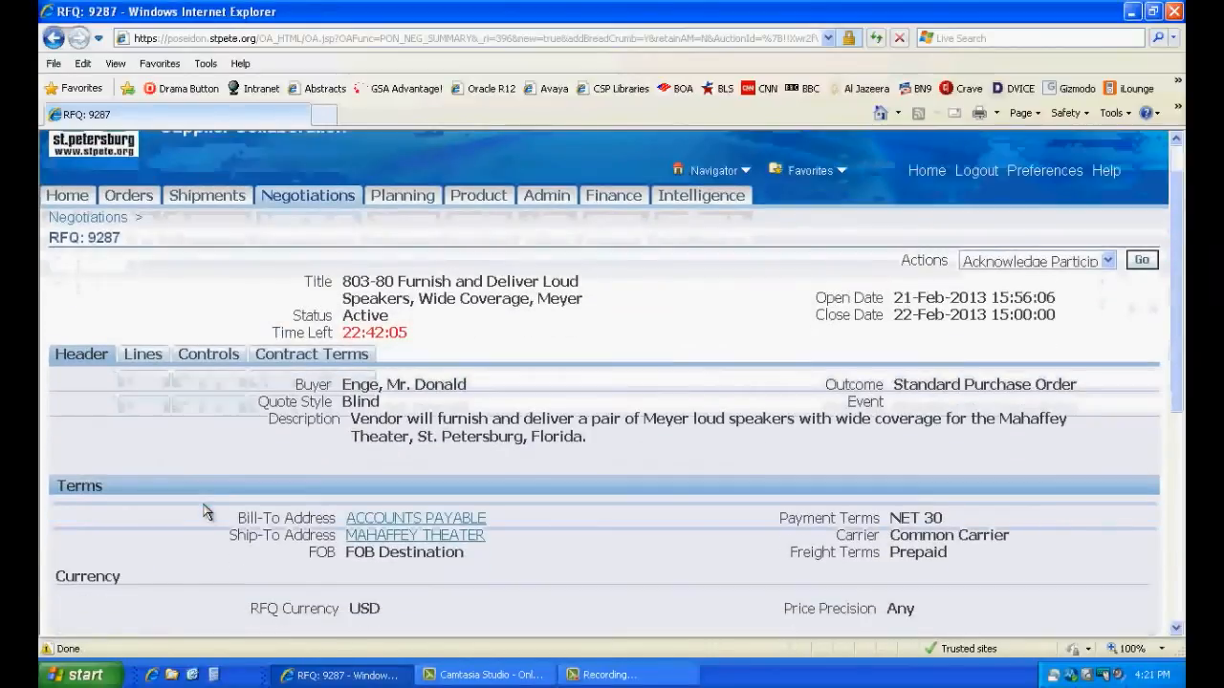
{"action": "scroll", "coordinate": [203, 512], "scroll_direction": "down", "scroll_amount": 3}
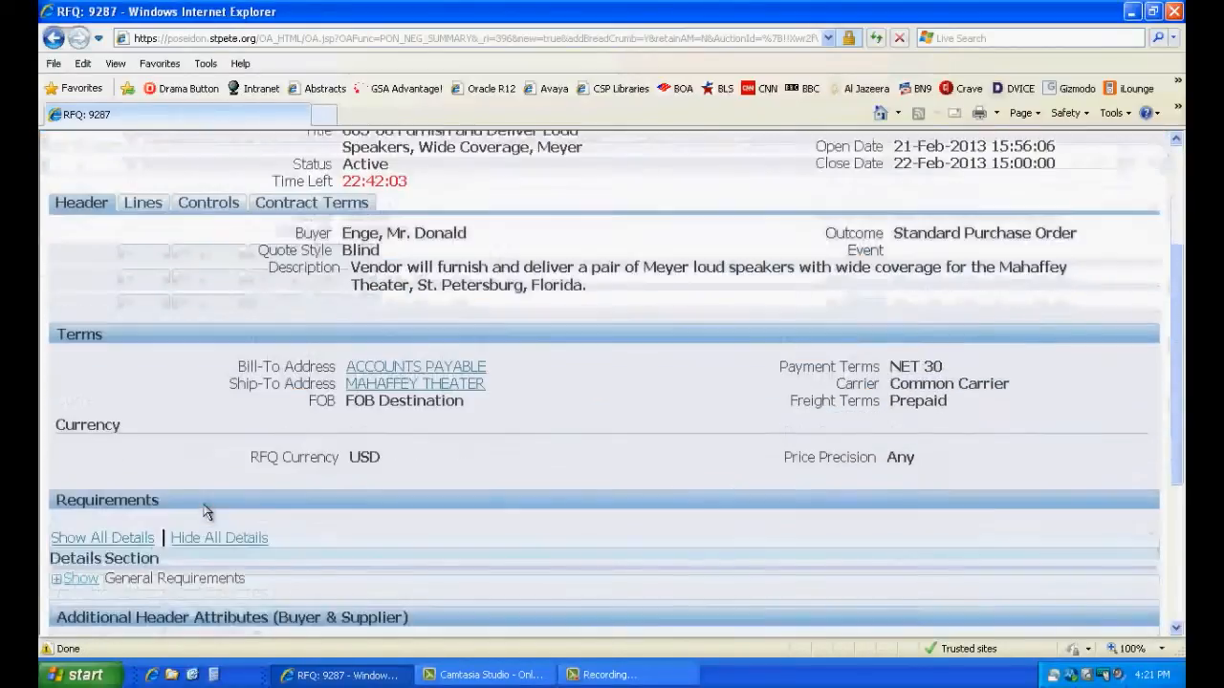
{"action": "scroll", "coordinate": [204, 512], "scroll_direction": "down", "scroll_amount": 3}
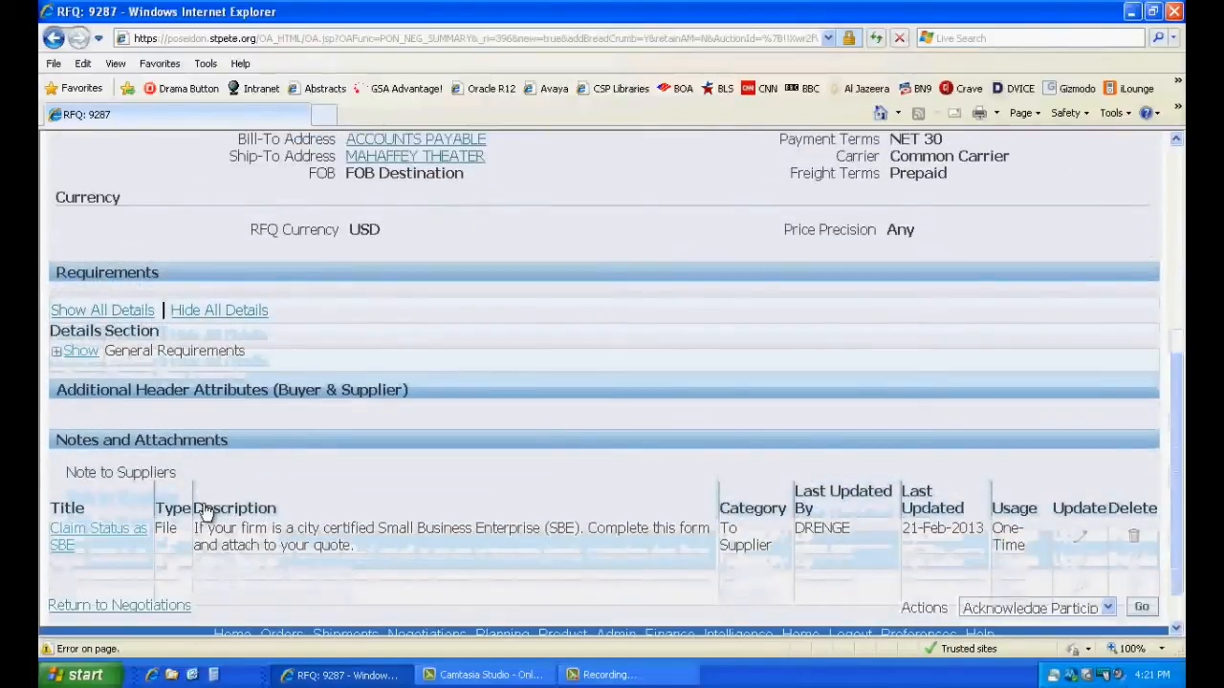
{"action": "scroll", "coordinate": [201, 502], "scroll_direction": "down", "scroll_amount": 2}
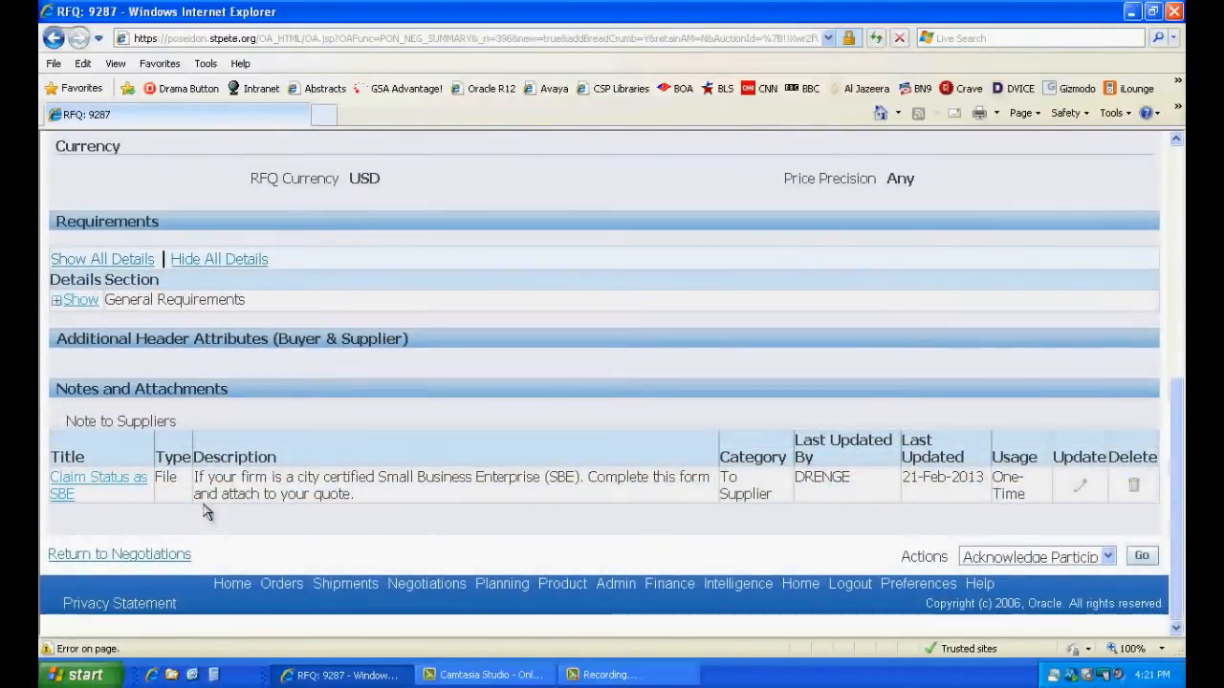
{"action": "scroll", "coordinate": [203, 503], "scroll_direction": "up", "scroll_amount": 1}
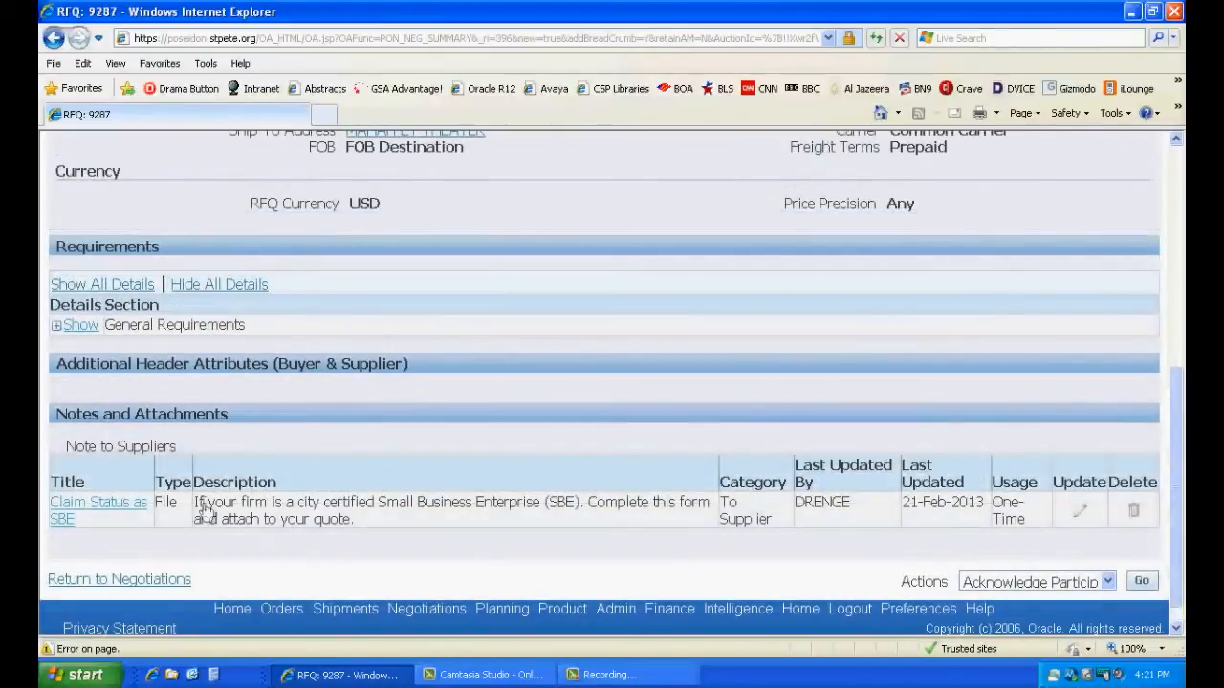
{"action": "scroll", "coordinate": [204, 512], "scroll_direction": "up", "scroll_amount": 4}
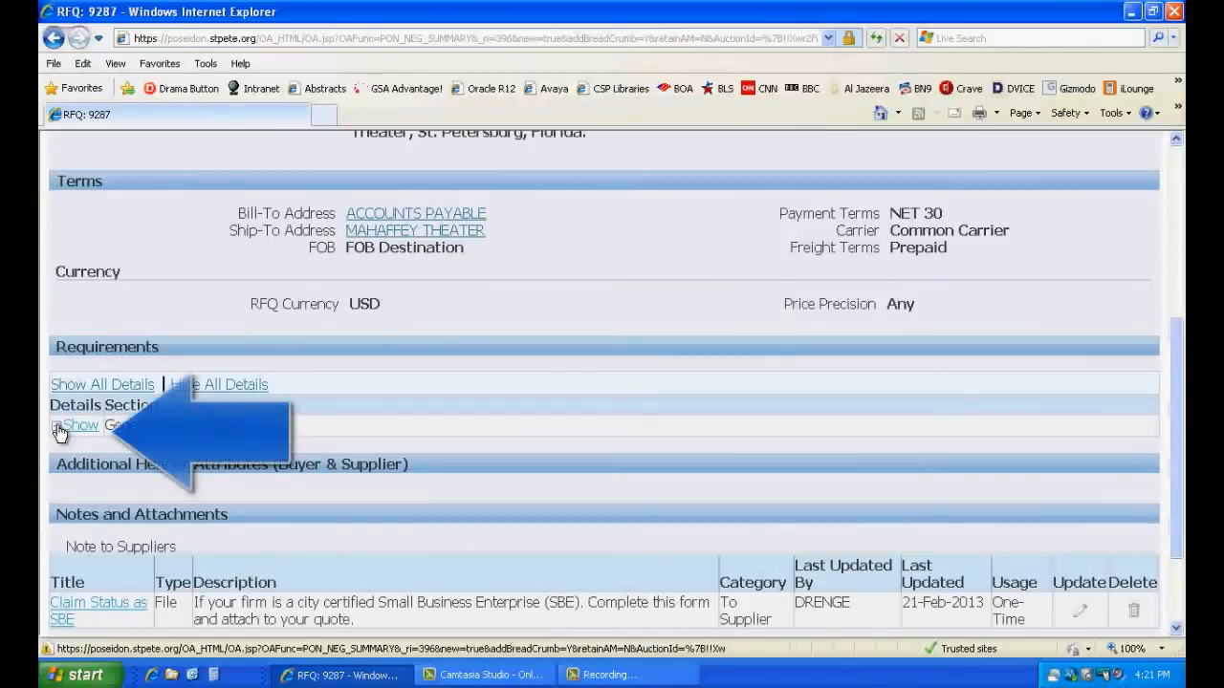
{"action": "left_click", "coordinate": [58, 430]}
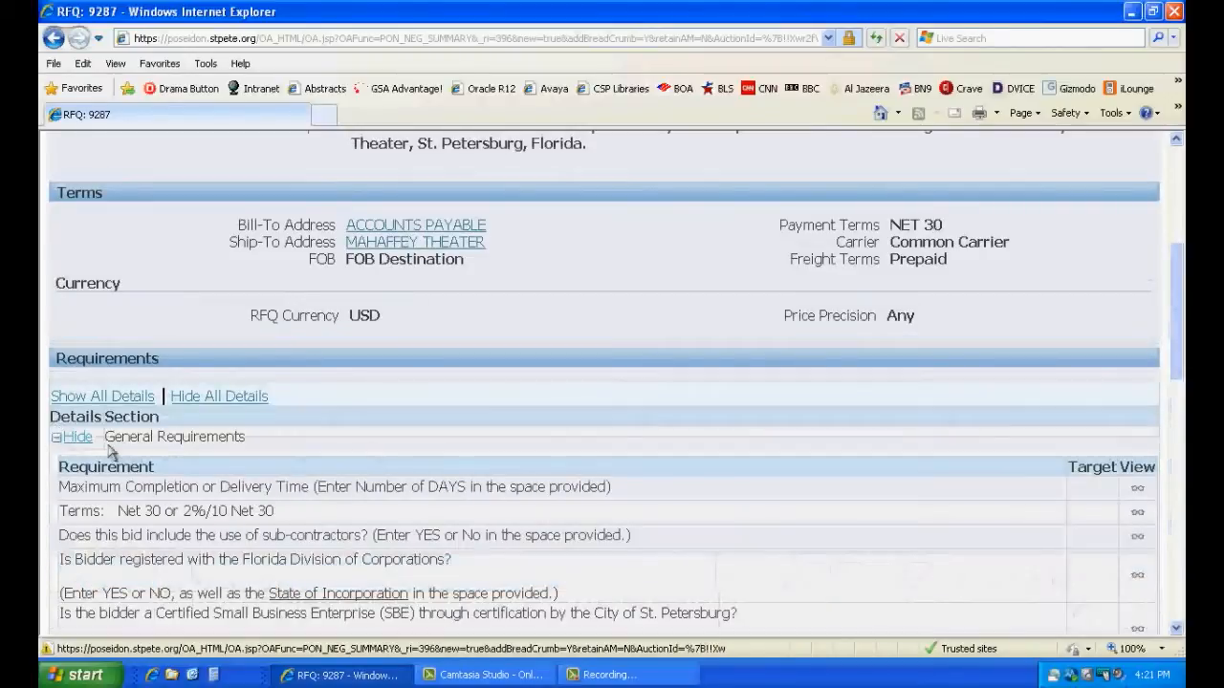
Step: Read through the General Requirements questions, including delivery time, sub-contractors, SBE certification, warranty and term of offer
{"action": "scroll", "coordinate": [222, 488], "scroll_direction": "down", "scroll_amount": 2}
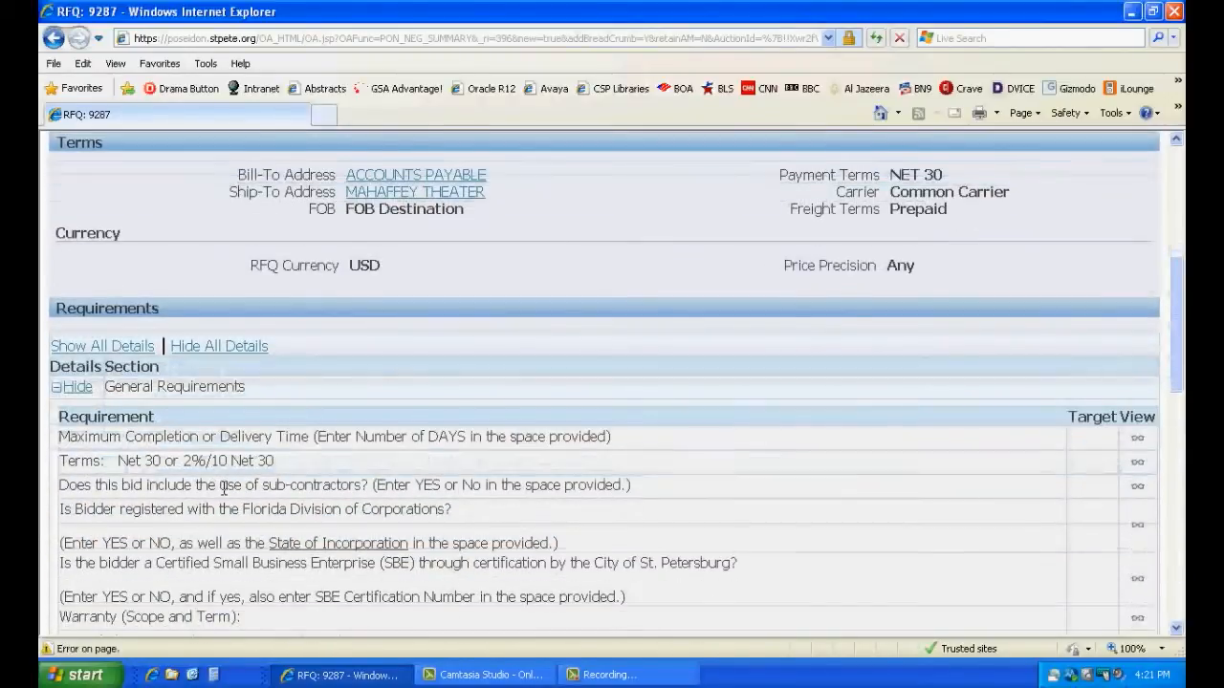
{"action": "scroll", "coordinate": [223, 488], "scroll_direction": "down", "scroll_amount": 2}
{"action": "scroll", "coordinate": [223, 488], "scroll_direction": "down", "scroll_amount": 2}
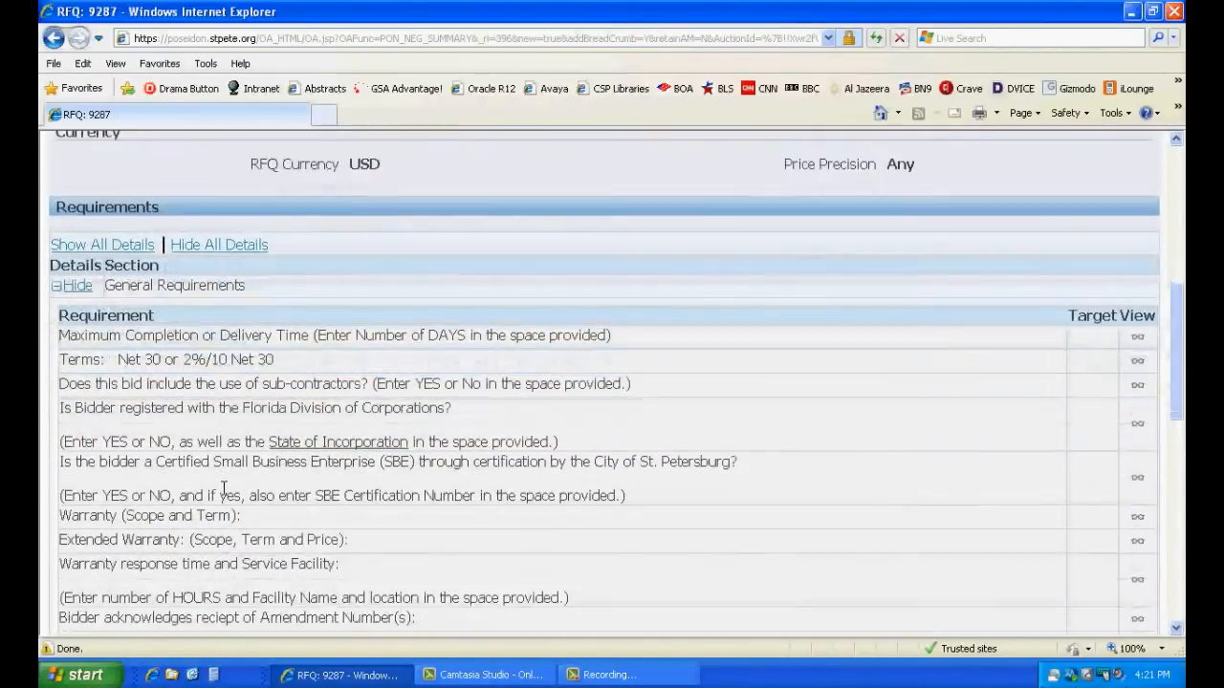
{"action": "scroll", "coordinate": [223, 487], "scroll_direction": "down", "scroll_amount": 1}
{"action": "scroll", "coordinate": [223, 487], "scroll_direction": "down", "scroll_amount": 1}
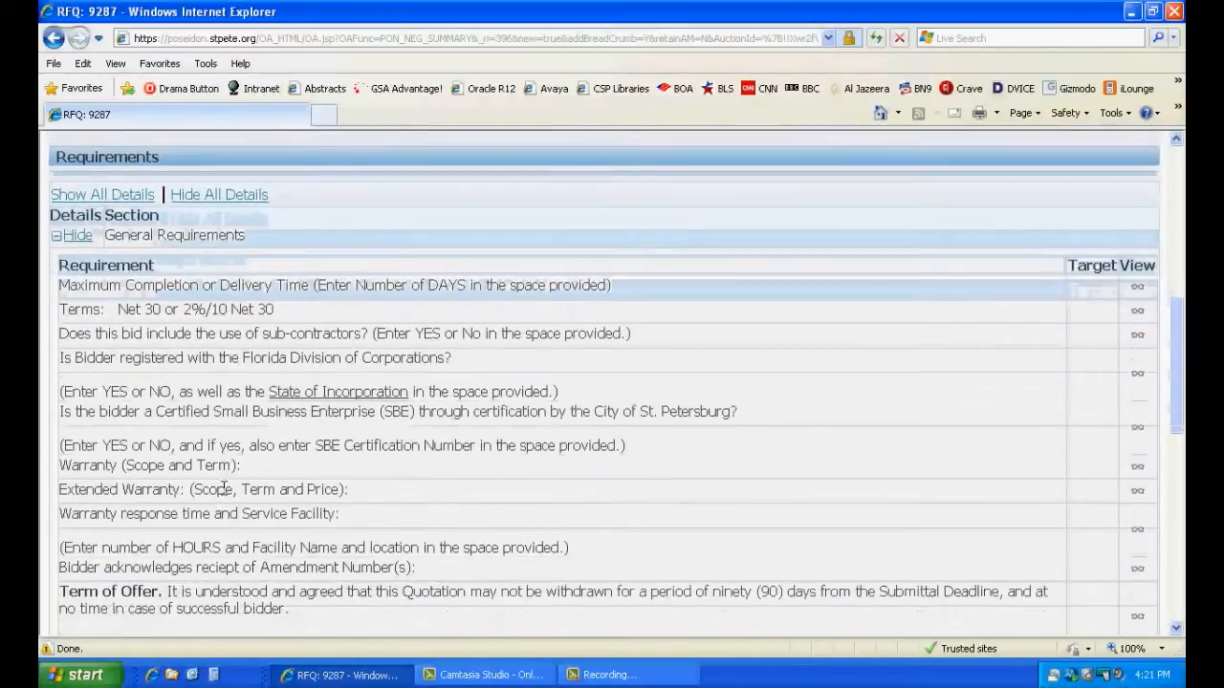
{"action": "scroll", "coordinate": [222, 488], "scroll_direction": "down", "scroll_amount": 2}
{"action": "scroll", "coordinate": [222, 488], "scroll_direction": "down", "scroll_amount": 1}
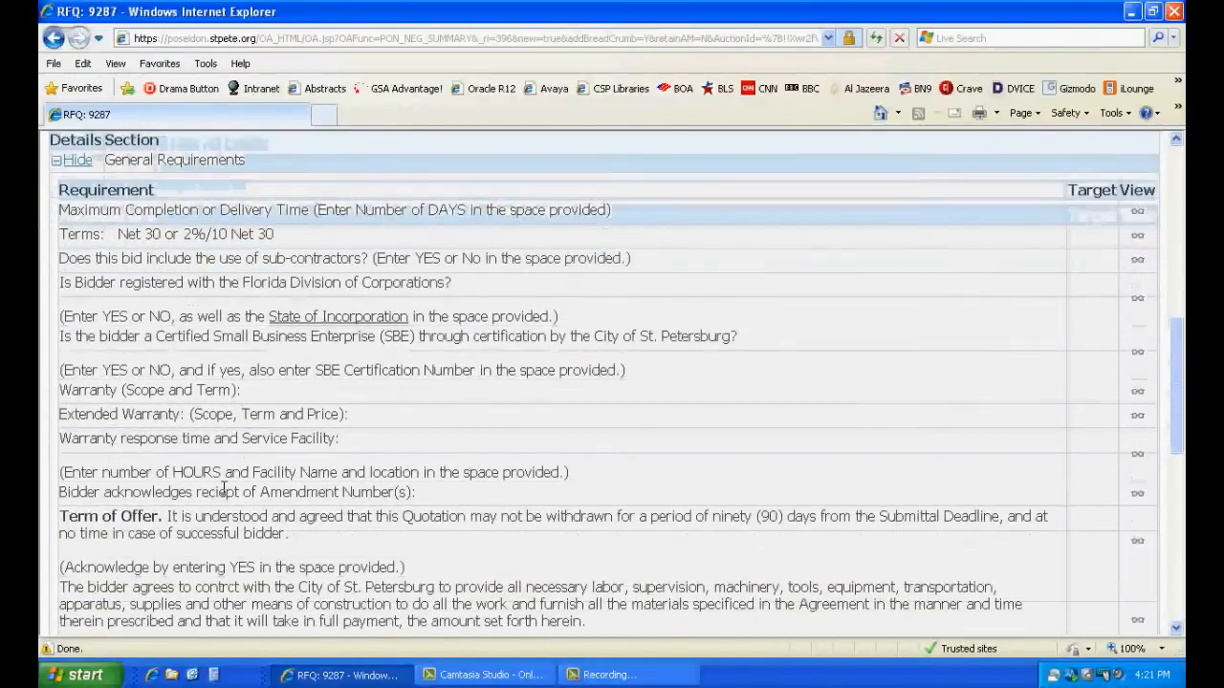
{"action": "scroll", "coordinate": [256, 496], "scroll_direction": "down", "scroll_amount": 1}
{"action": "scroll", "coordinate": [277, 504], "scroll_direction": "down", "scroll_amount": 1}
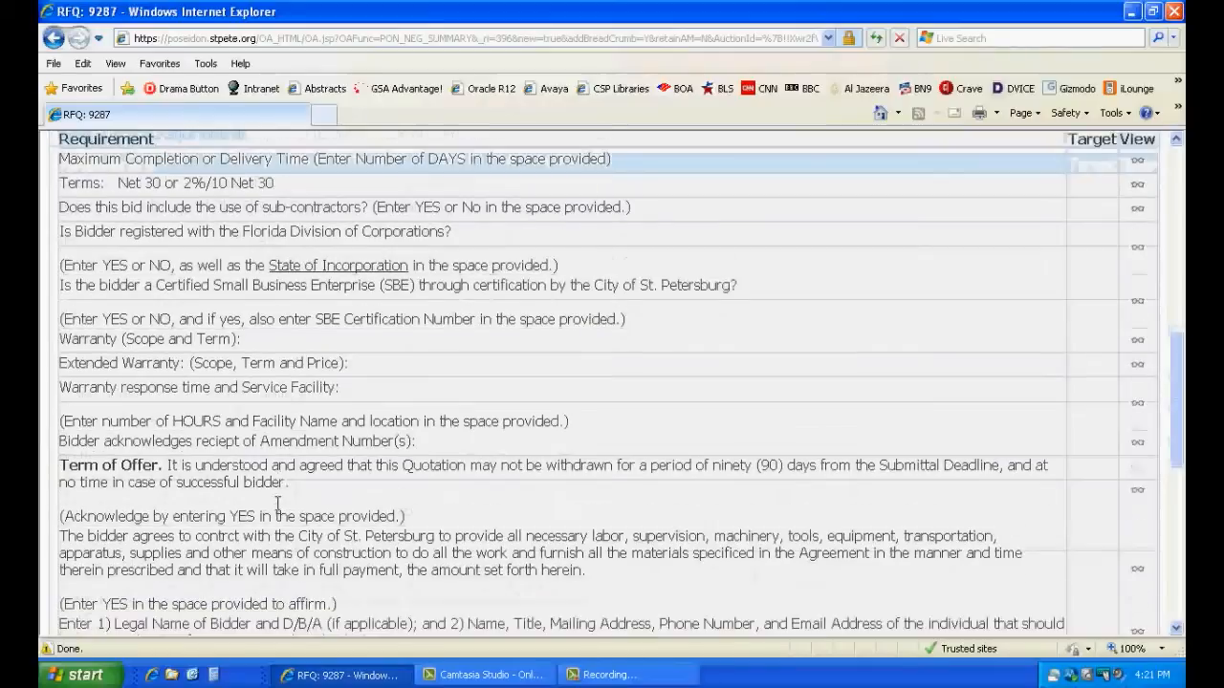
{"action": "scroll", "coordinate": [277, 504], "scroll_direction": "down", "scroll_amount": 1}
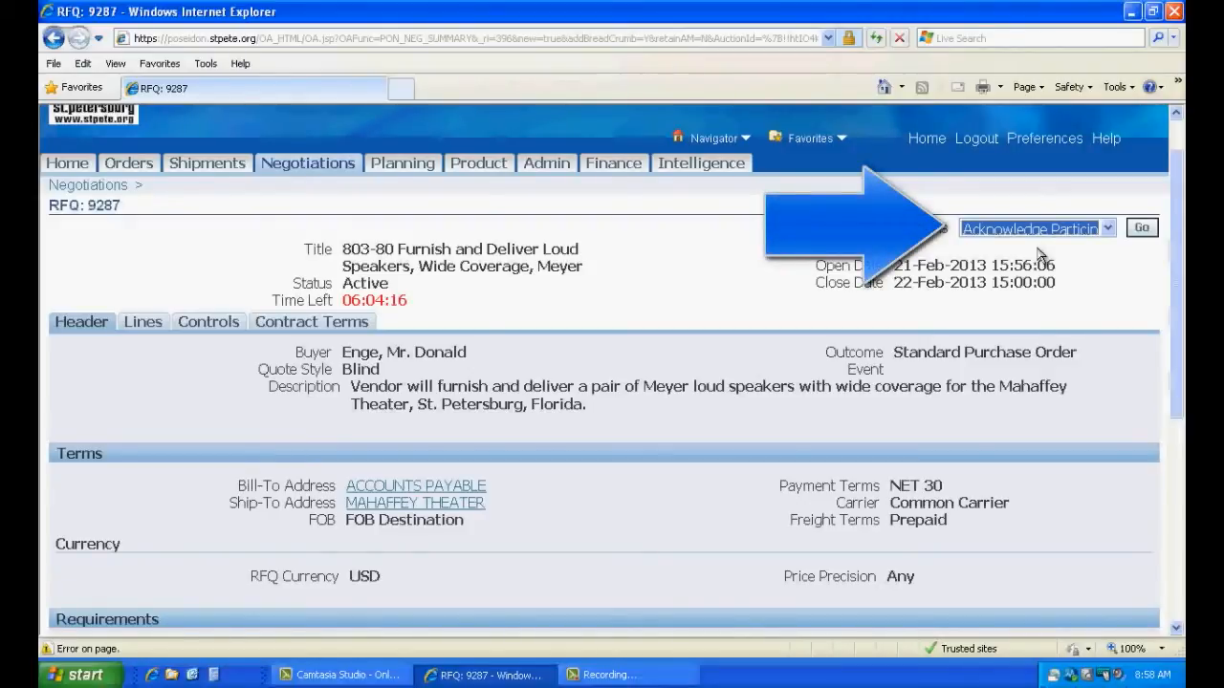
Step: Run the Printable View action for RFQ 9287
{"action": "left_click", "coordinate": [1040, 230]}
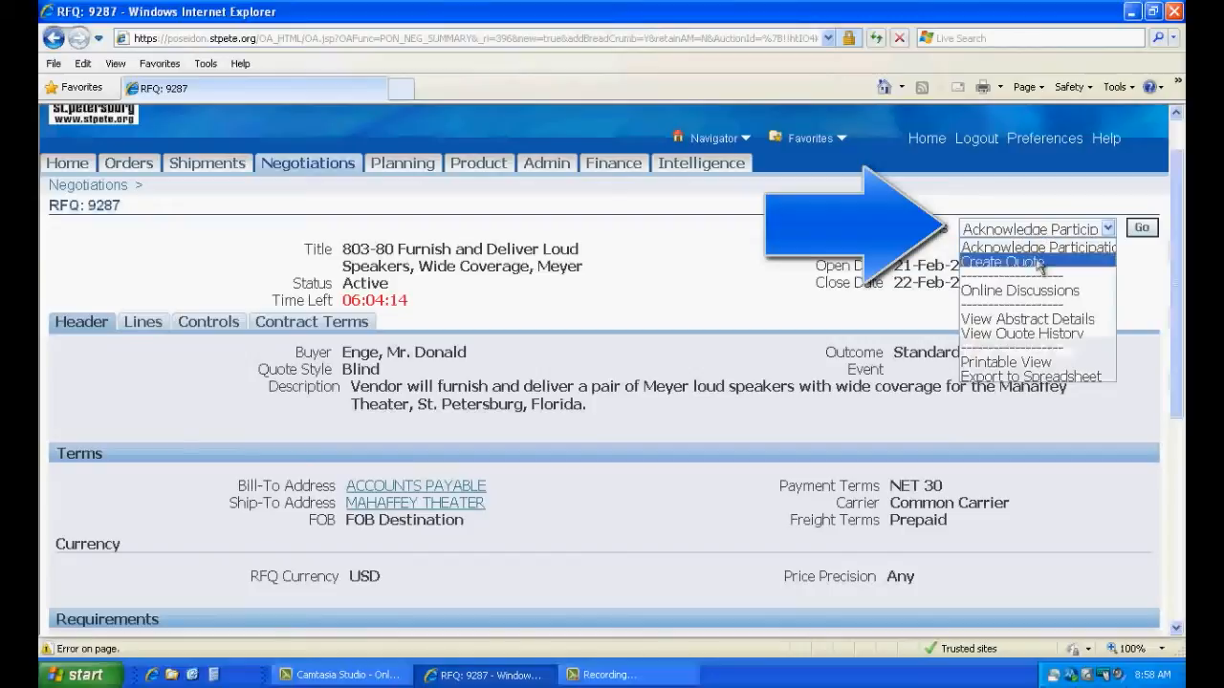
{"action": "left_click", "coordinate": [1048, 363]}
{"action": "left_click", "coordinate": [1139, 233]}
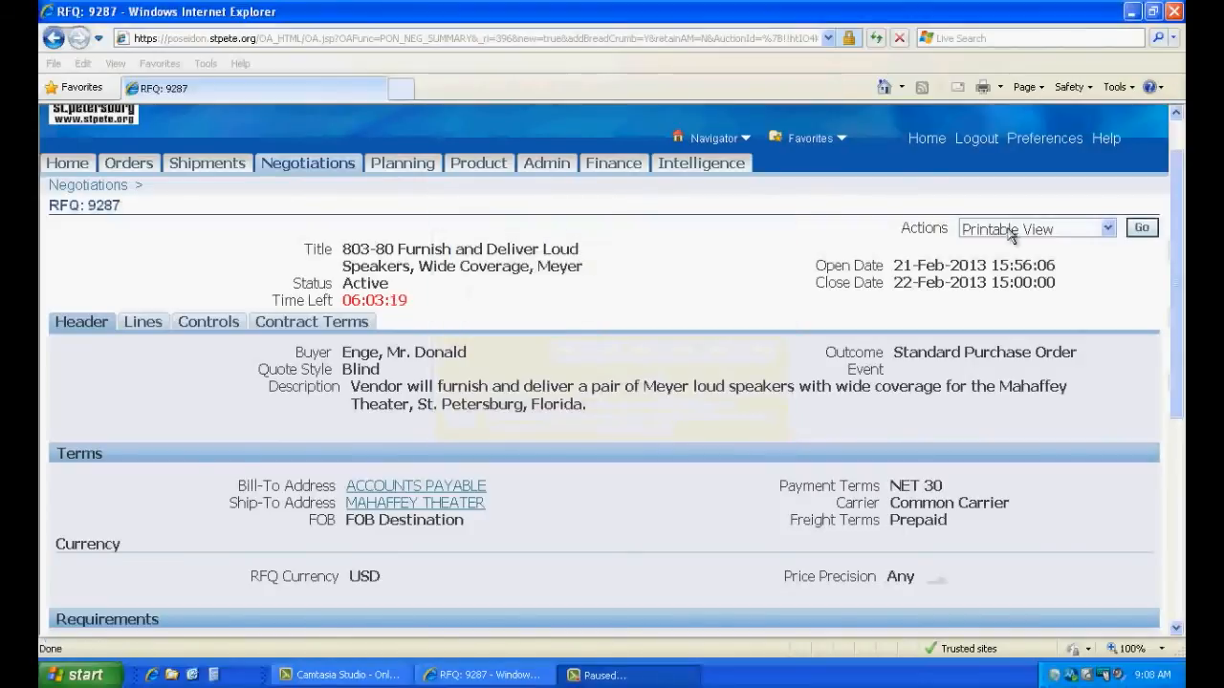
Step: Start a new quote for RFQ 9287 with the Create Quote action
{"action": "left_click", "coordinate": [1011, 231]}
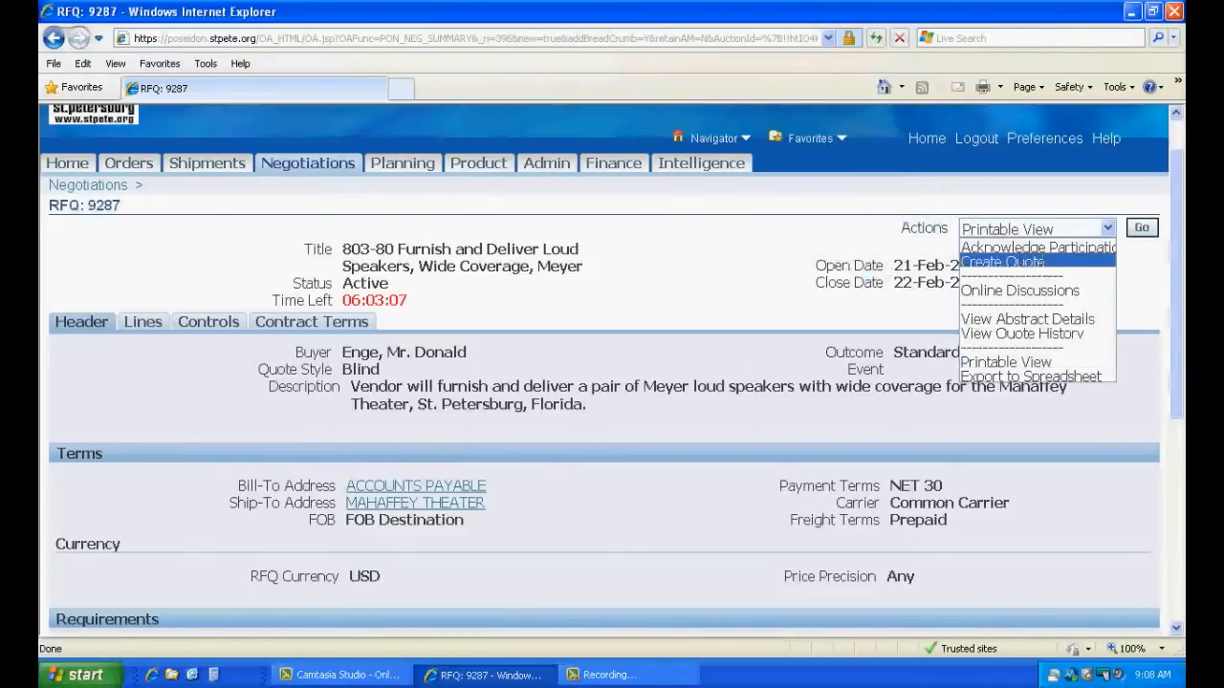
{"action": "left_click", "coordinate": [1042, 262]}
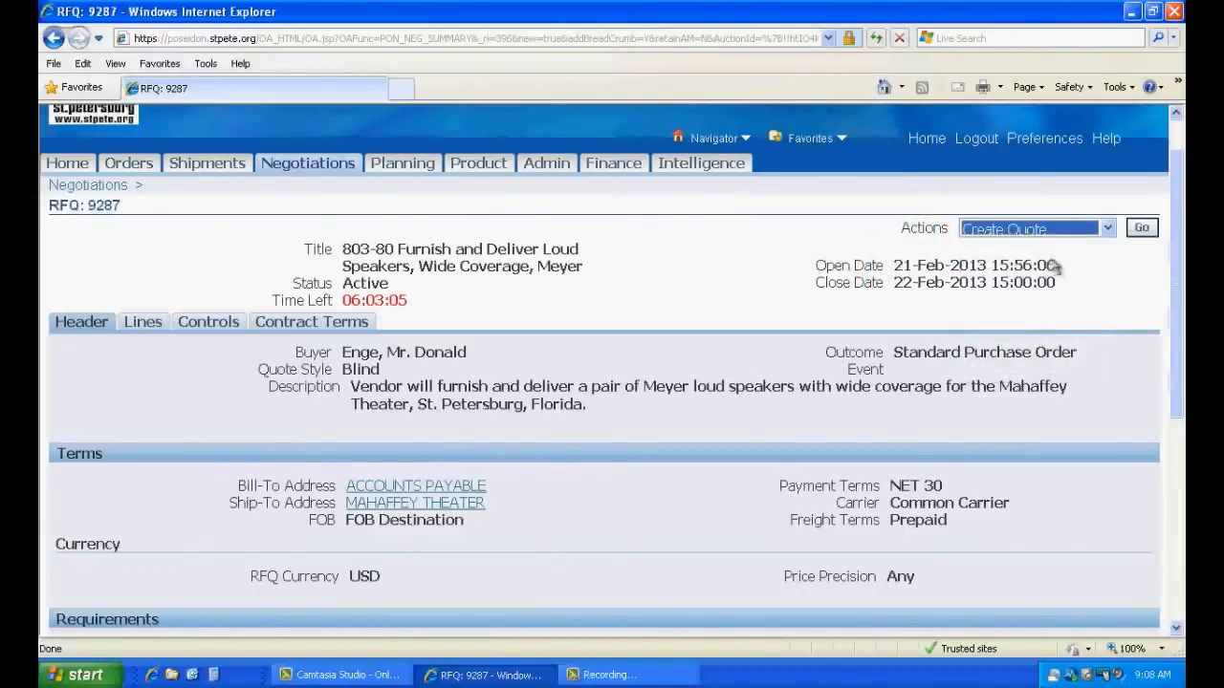
{"action": "left_click", "coordinate": [1141, 229]}
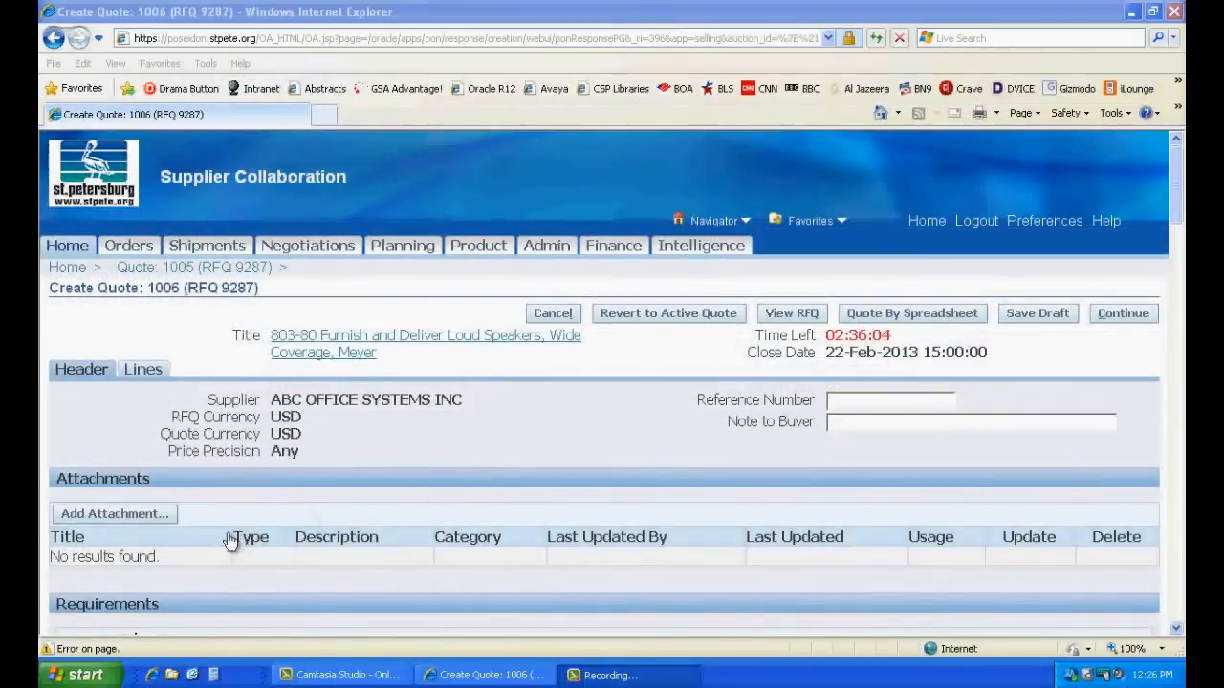
Step: Add the file Claim Status as SBE from the Desktop to the quote as an attachment titled "SBE Claim Form"
{"action": "left_click", "coordinate": [143, 514]}
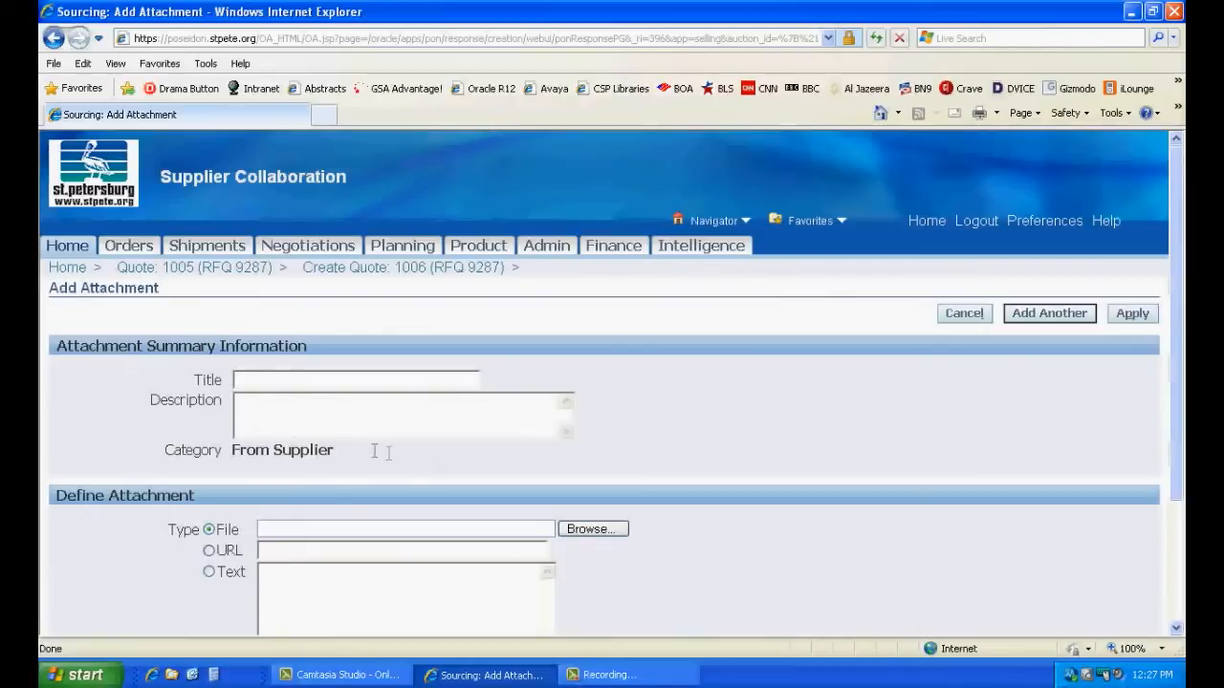
{"action": "left_click", "coordinate": [282, 380]}
{"action": "type", "text": "SBE Clai"}
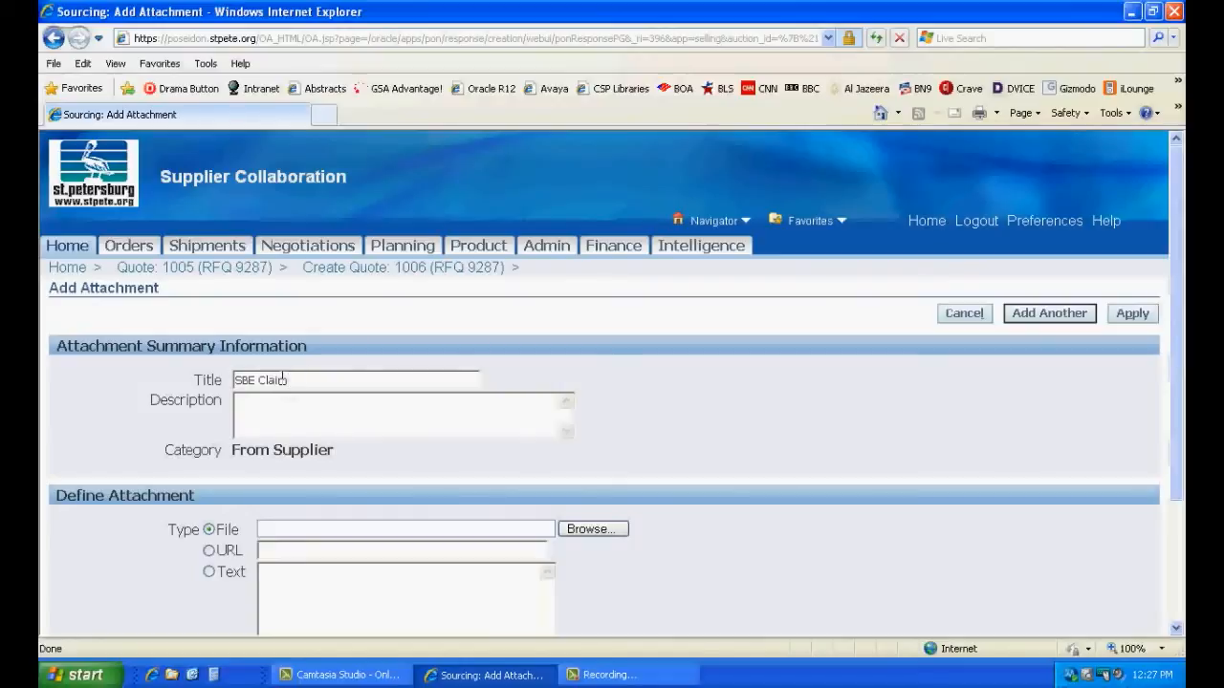
{"action": "type", "text": "m Form"}
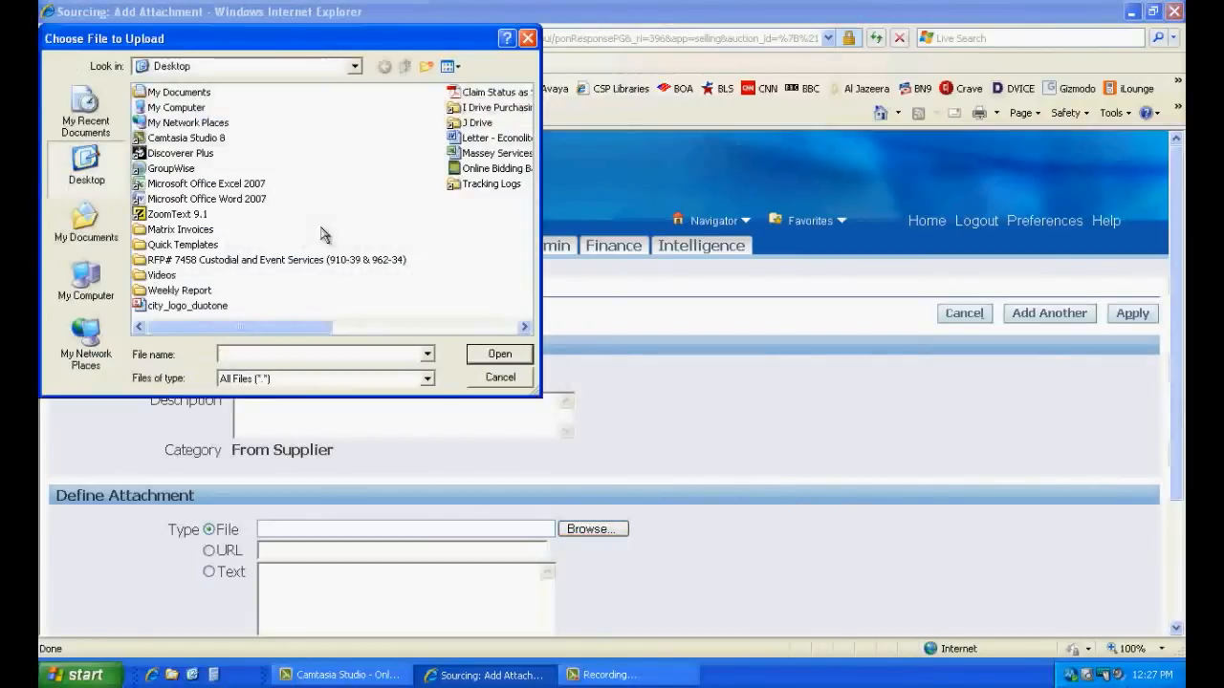
{"action": "scroll", "coordinate": [316, 230], "scroll_direction": "right", "scroll_amount": 3}
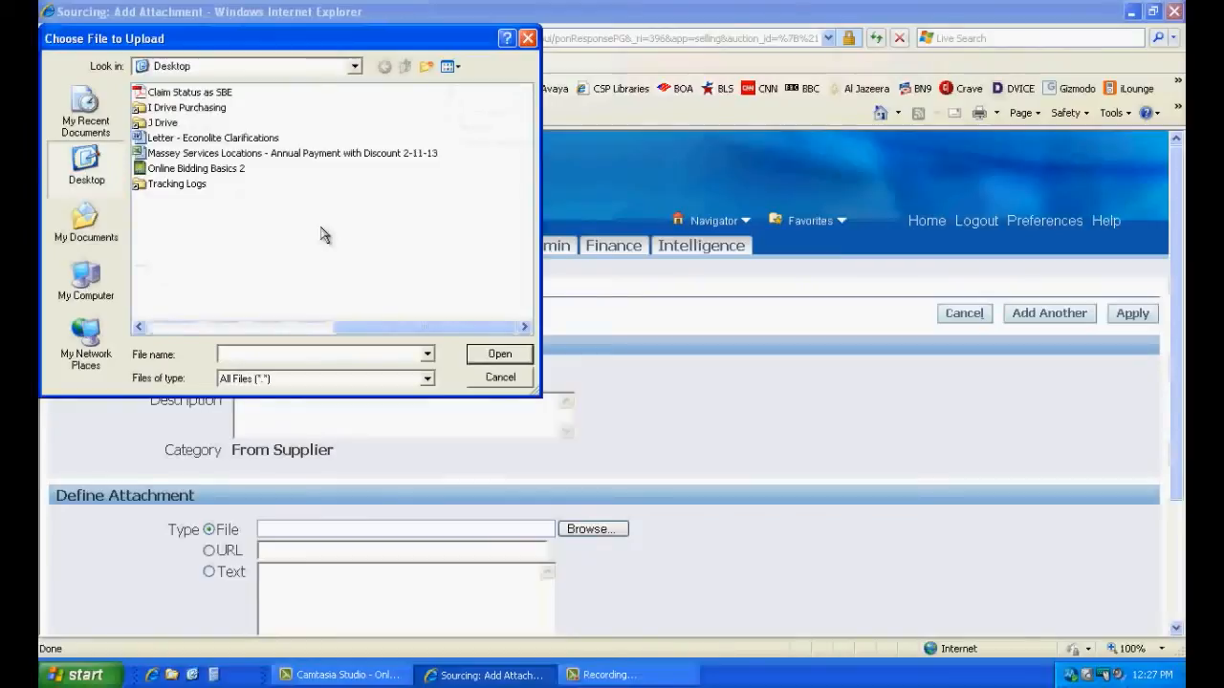
{"action": "double_click", "coordinate": [220, 94]}
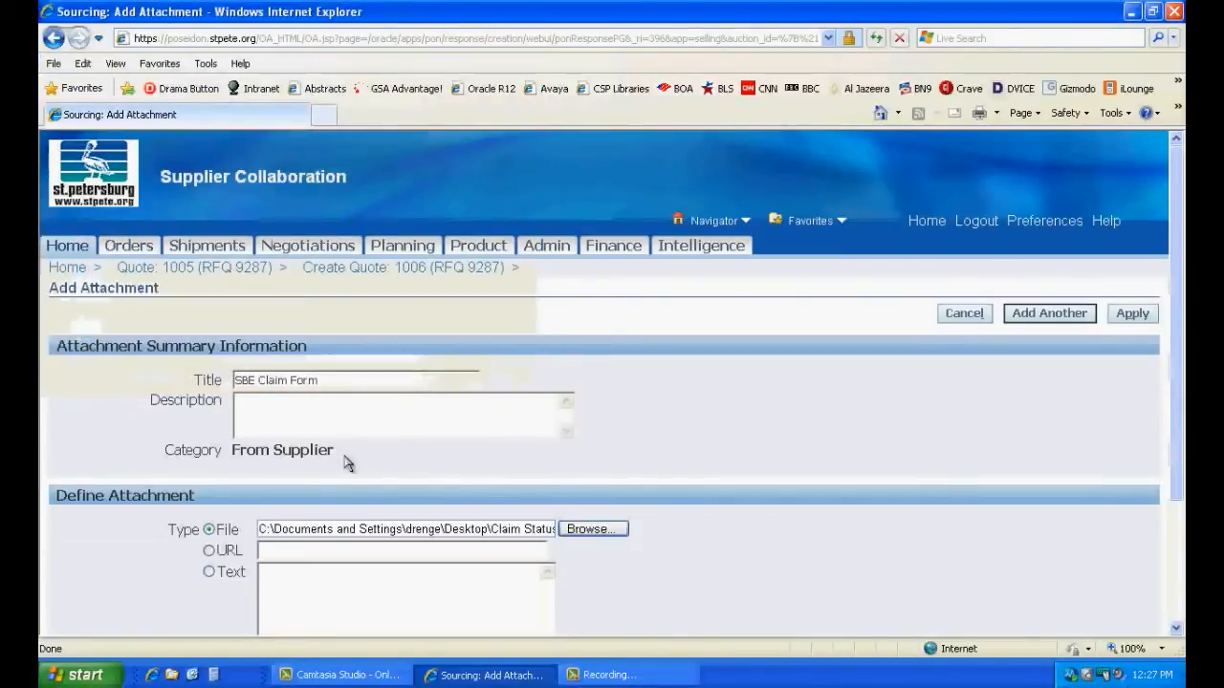
{"action": "scroll", "coordinate": [344, 455], "scroll_direction": "down", "scroll_amount": 4}
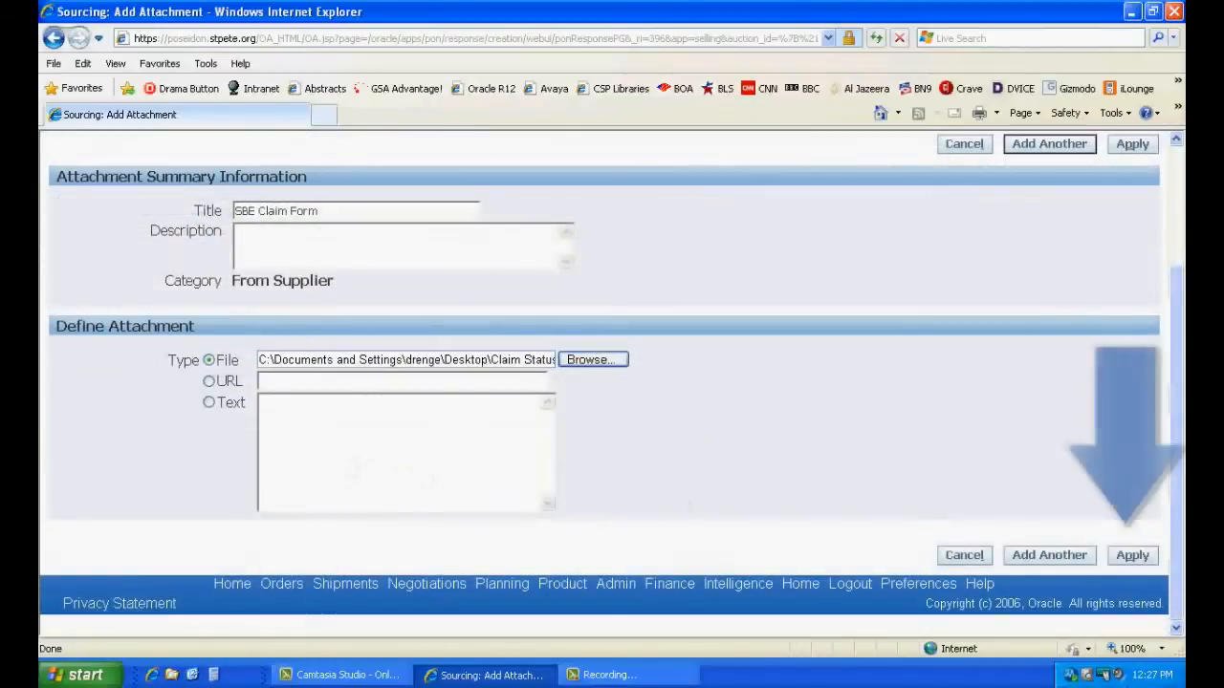
{"action": "left_click", "coordinate": [1126, 555]}
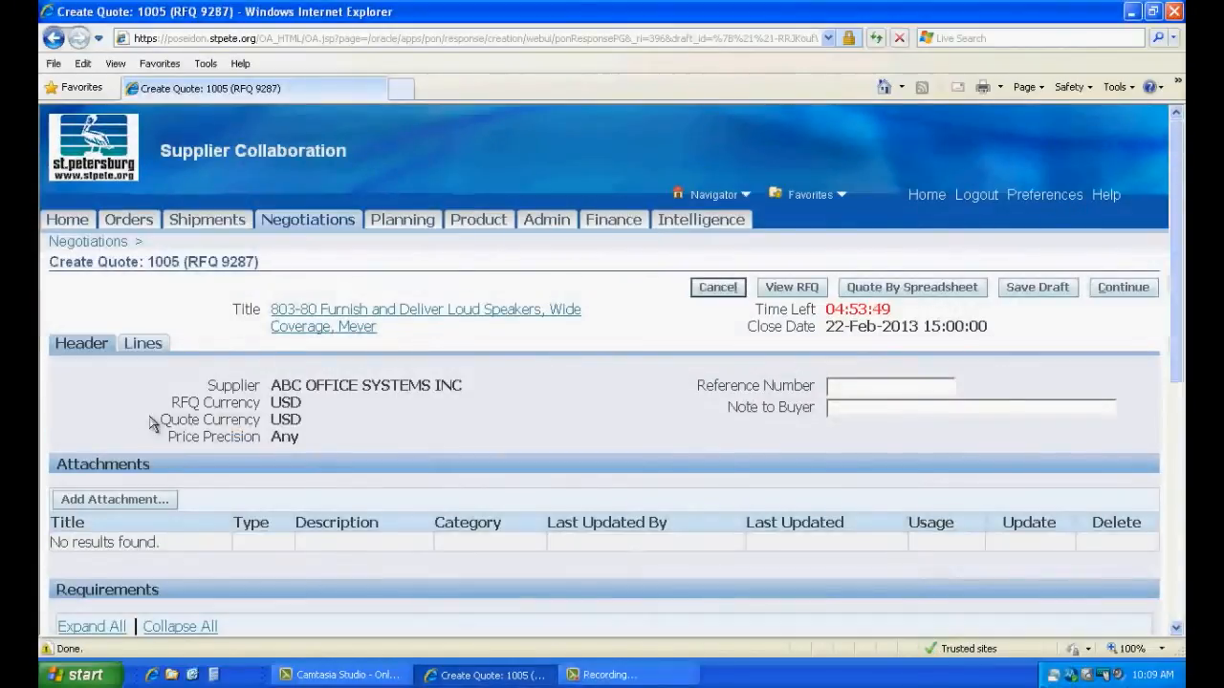
Step: Expand all quote requirements and look through the General Requirements questions and their quote value fields
{"action": "scroll", "coordinate": [151, 423], "scroll_direction": "down", "scroll_amount": 2}
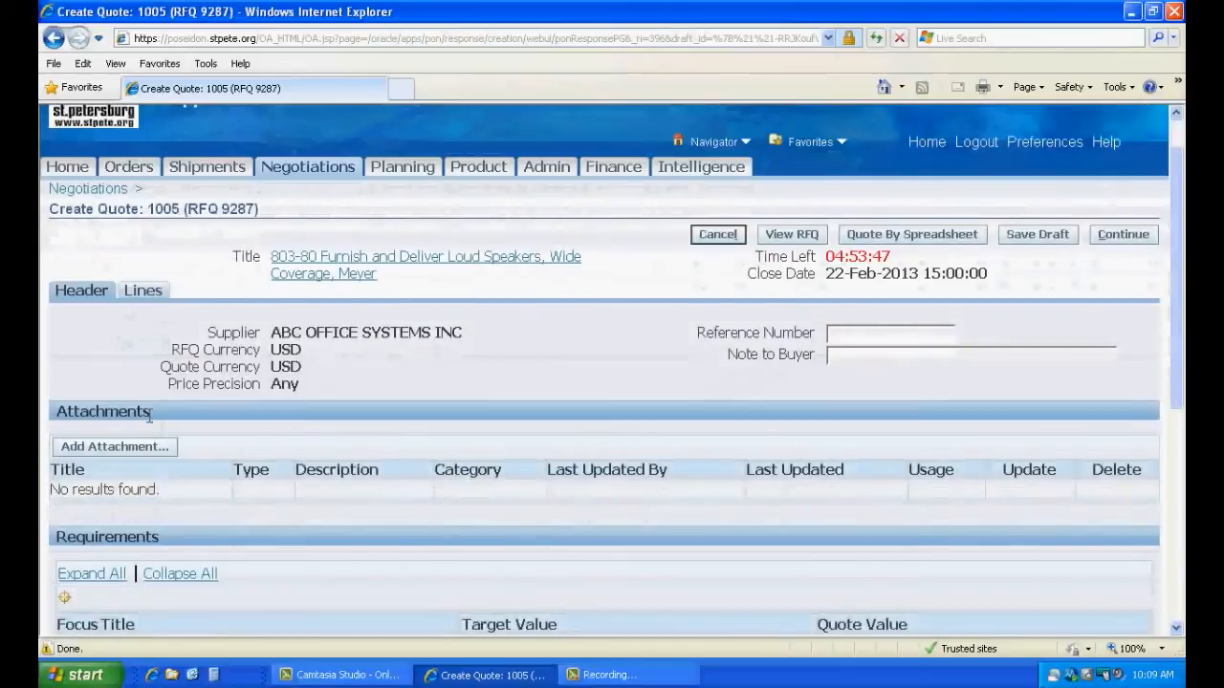
{"action": "scroll", "coordinate": [151, 422], "scroll_direction": "down", "scroll_amount": 3}
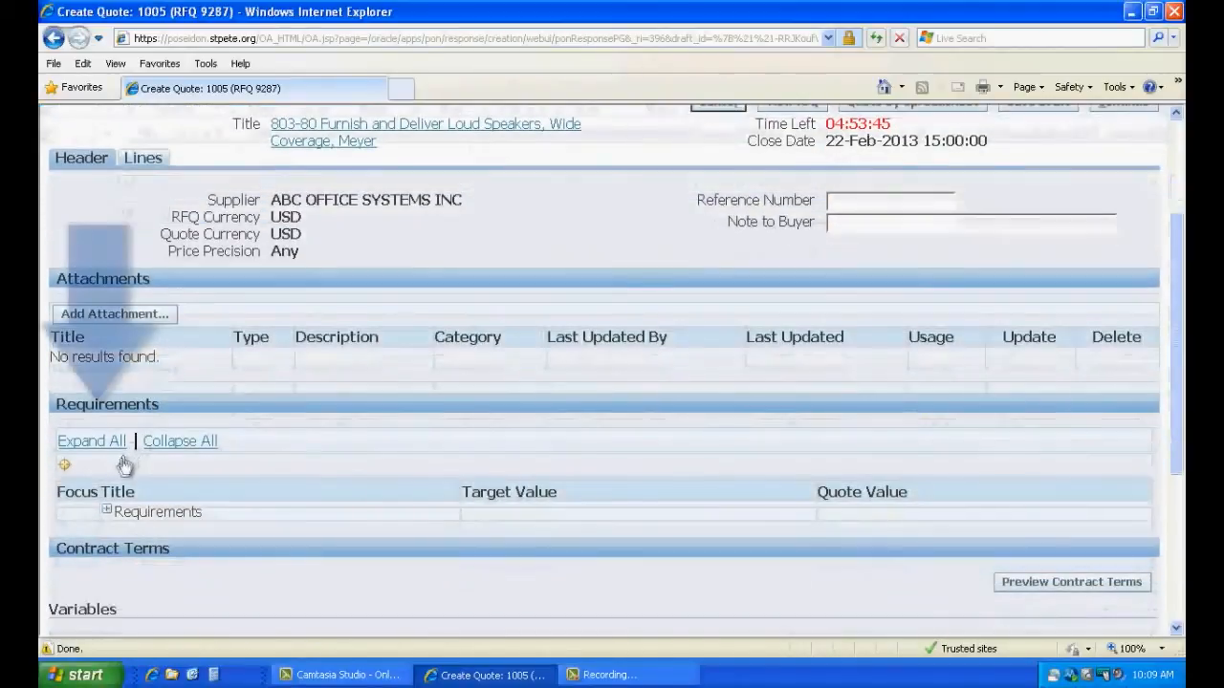
{"action": "left_click", "coordinate": [92, 442]}
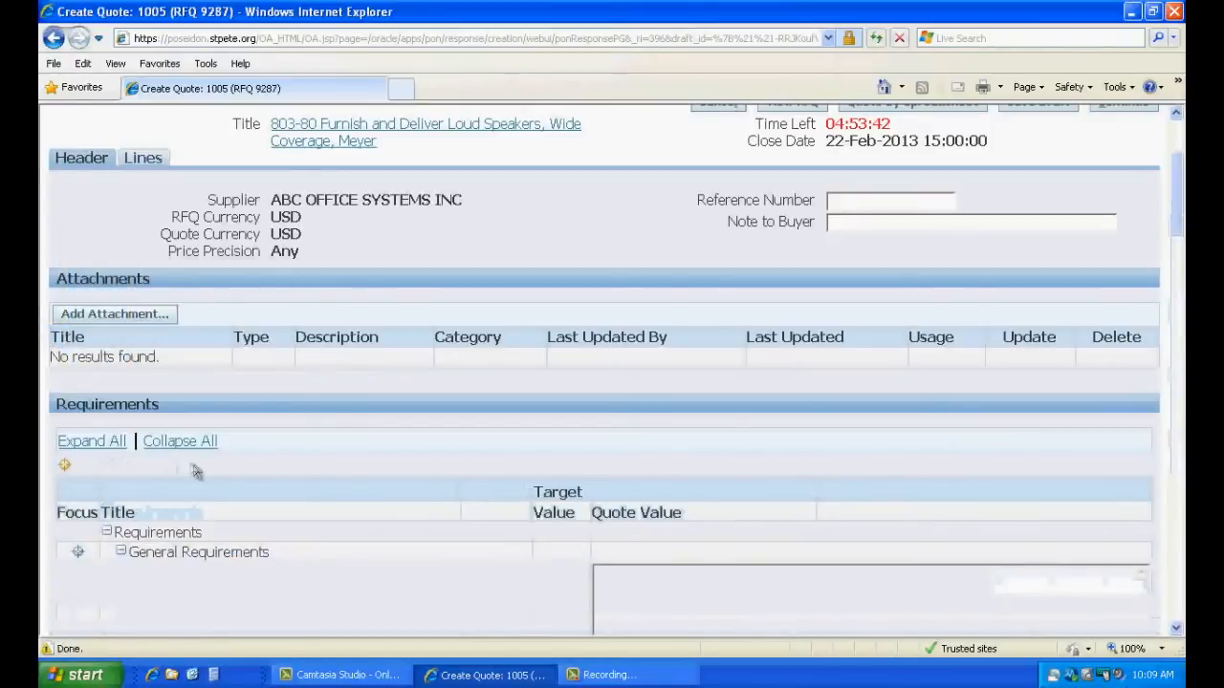
{"action": "scroll", "coordinate": [500, 514], "scroll_direction": "down", "scroll_amount": 3}
{"action": "scroll", "coordinate": [500, 514], "scroll_direction": "down", "scroll_amount": 2}
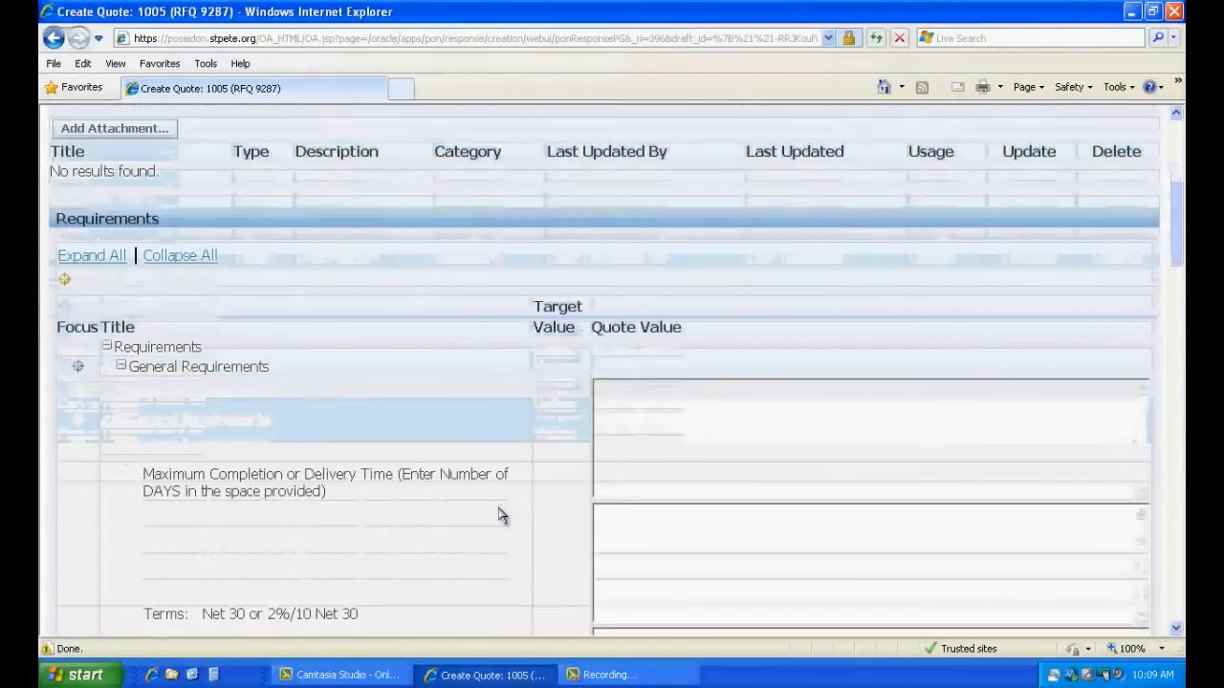
{"action": "scroll", "coordinate": [701, 548], "scroll_direction": "down", "scroll_amount": 1}
{"action": "scroll", "coordinate": [702, 548], "scroll_direction": "down", "scroll_amount": 5}
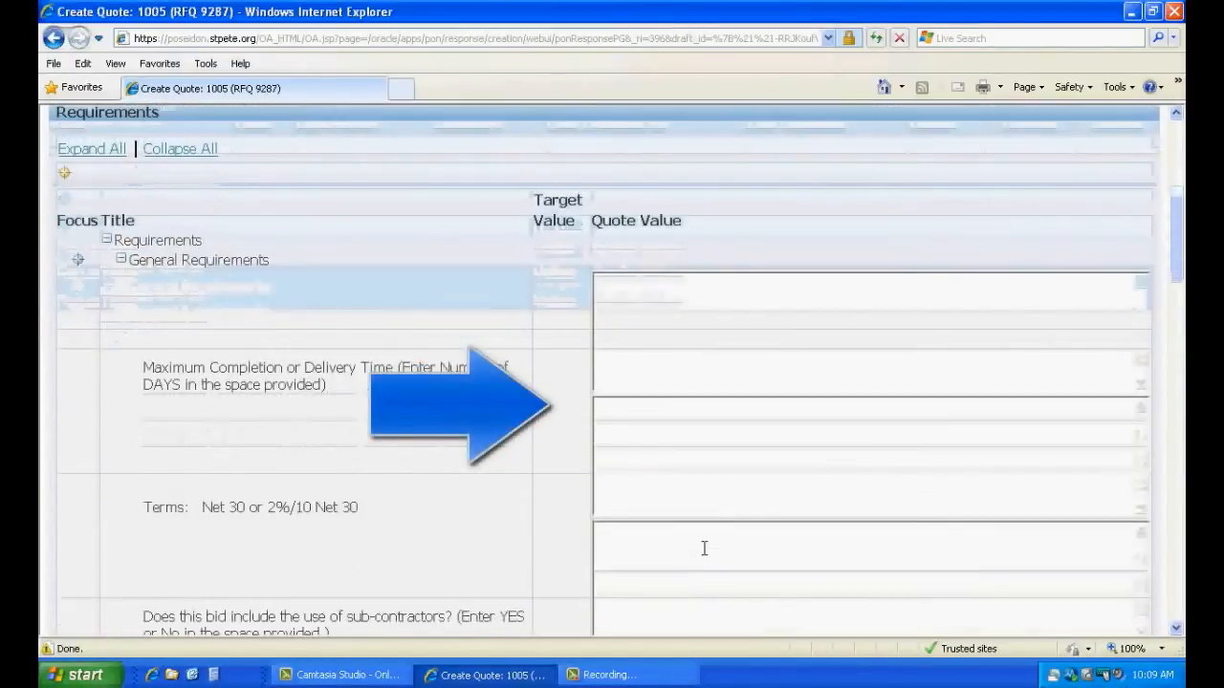
{"action": "scroll", "coordinate": [704, 548], "scroll_direction": "down", "scroll_amount": 3}
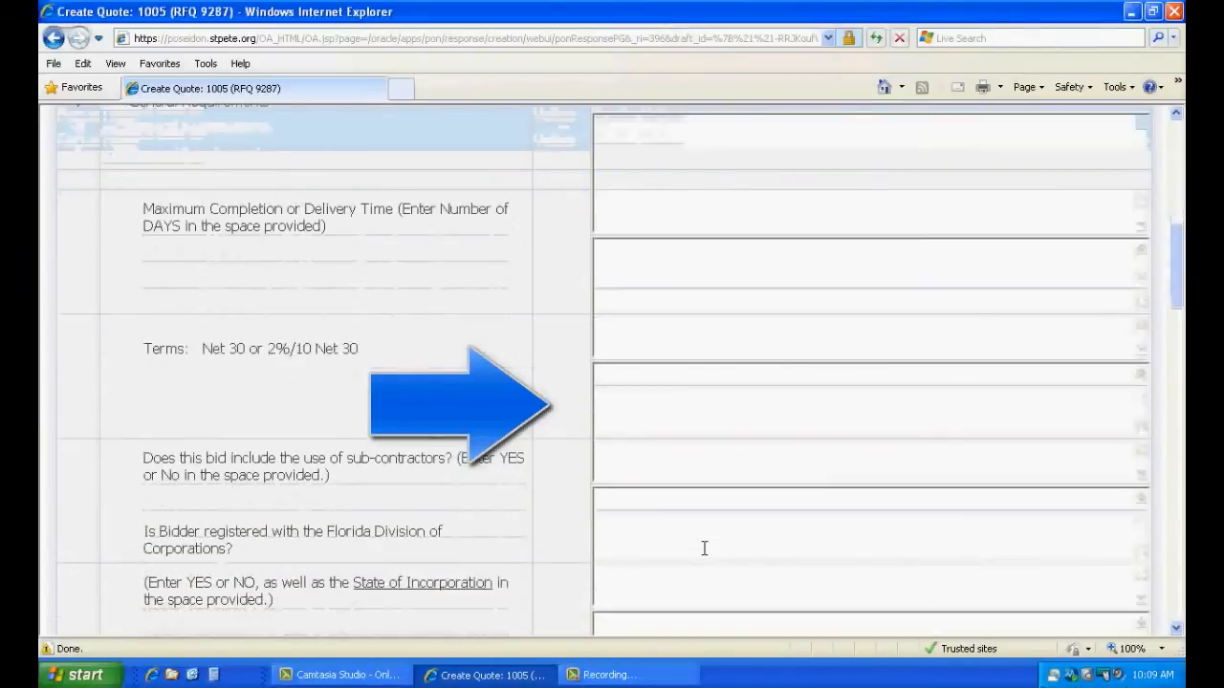
Step: Save the quote for RFQ 9287 as a draft
{"action": "scroll", "coordinate": [704, 547], "scroll_direction": "up", "scroll_amount": 12}
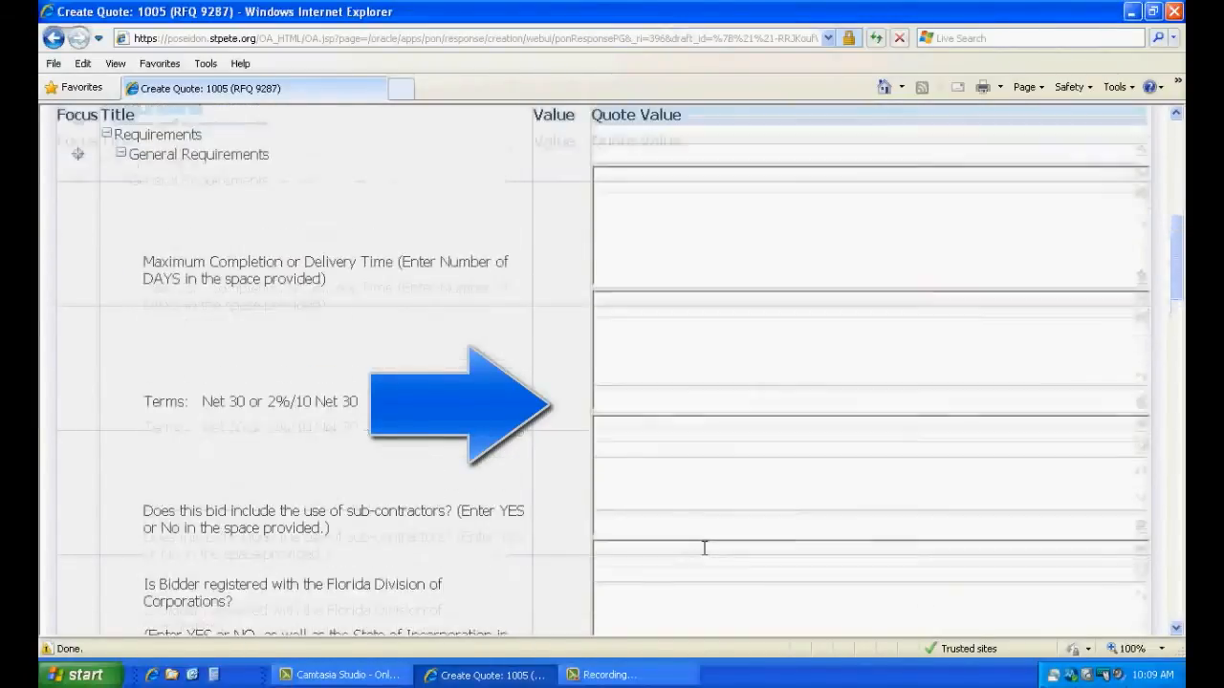
{"action": "scroll", "coordinate": [706, 553], "scroll_direction": "up", "scroll_amount": 4}
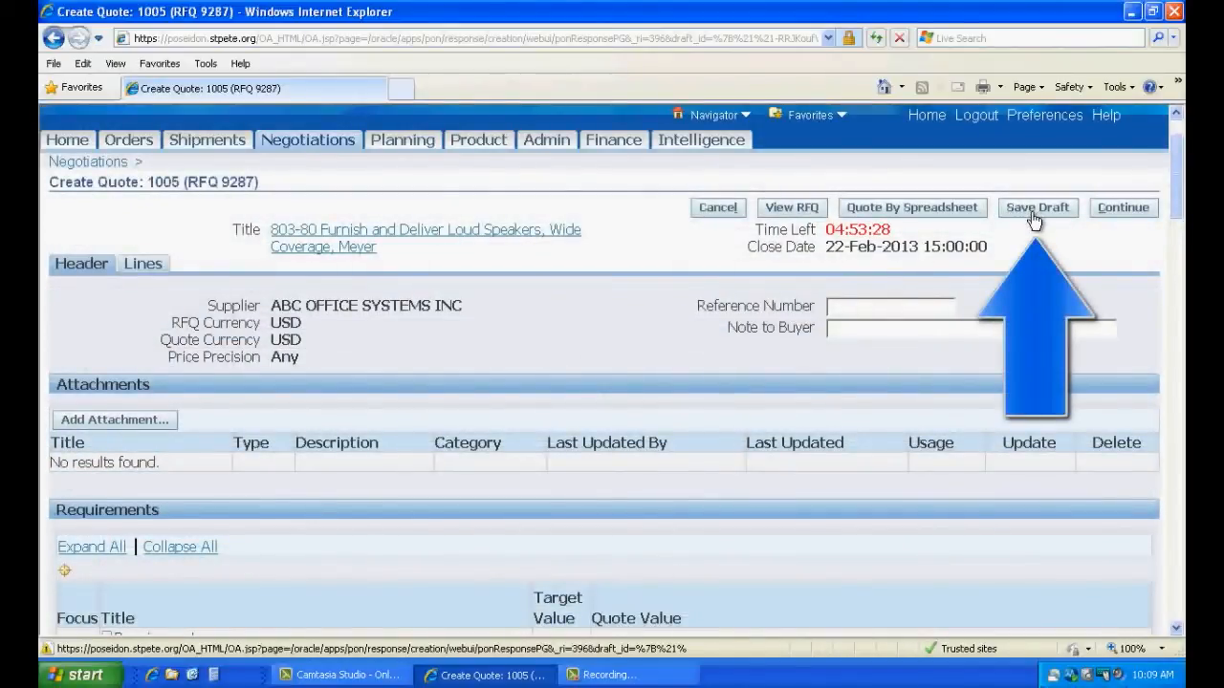
{"action": "left_click", "coordinate": [1036, 208]}
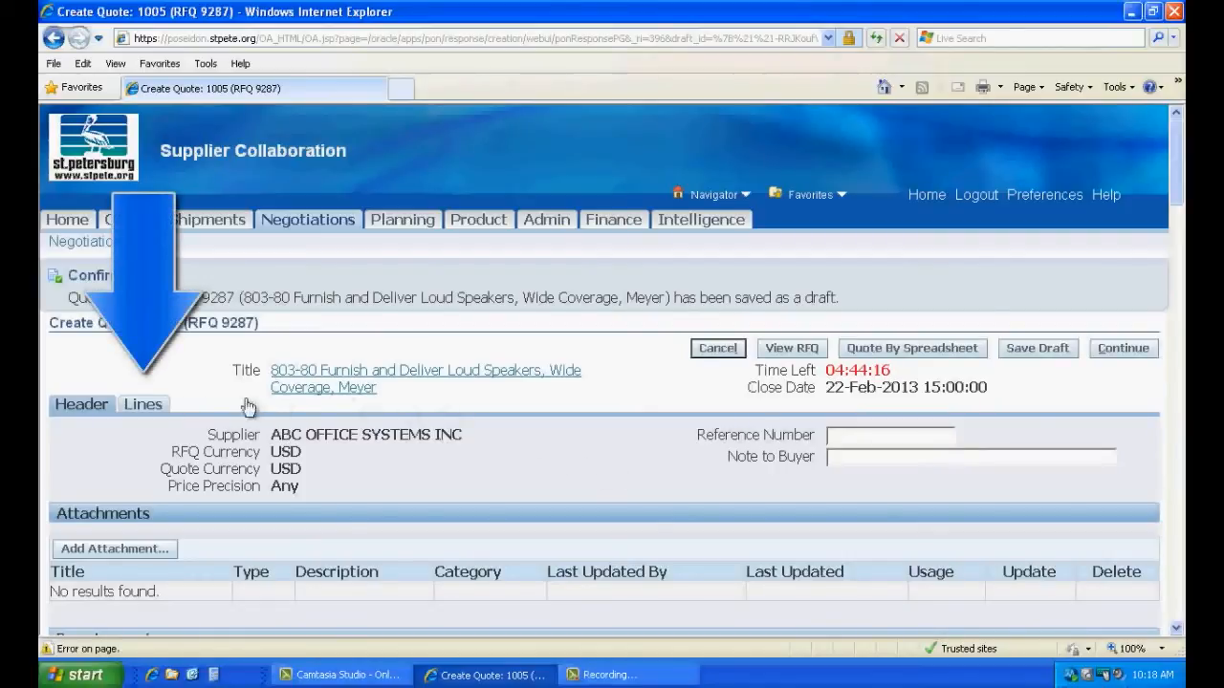
Step: Open the quote's Loud Speakers line and enter a quote price of 6500, quote quantity 2 and promised date 28-Feb
{"action": "left_click", "coordinate": [141, 413]}
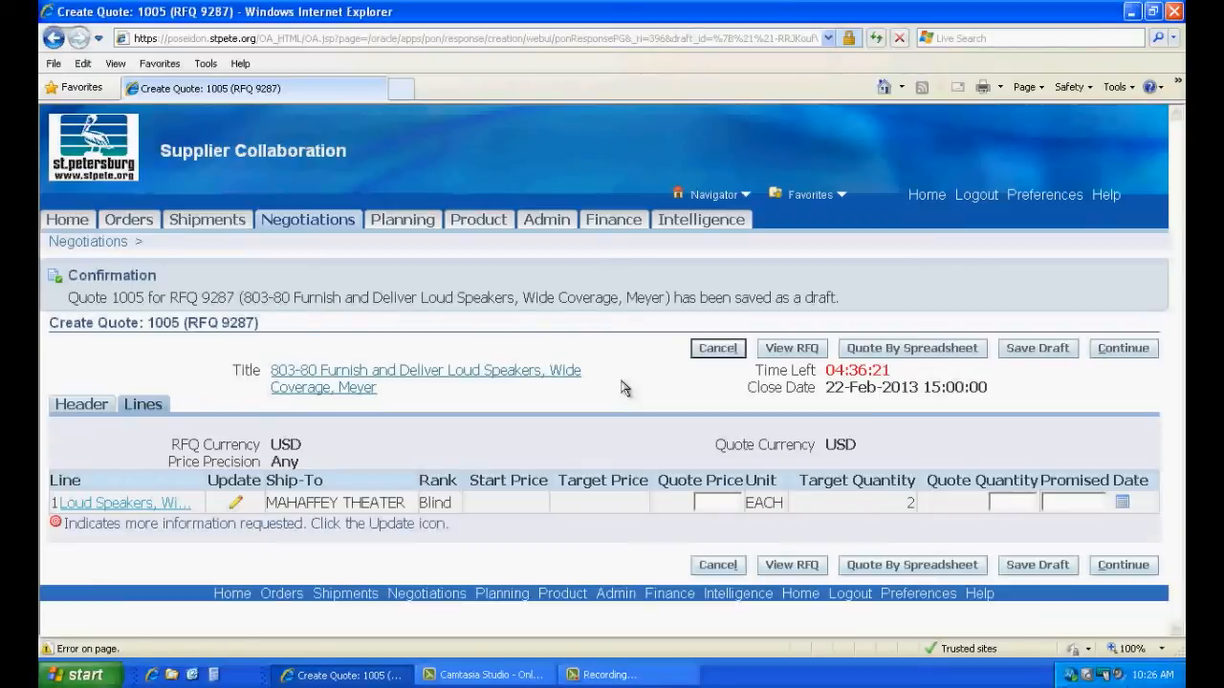
{"action": "left_click", "coordinate": [131, 507]}
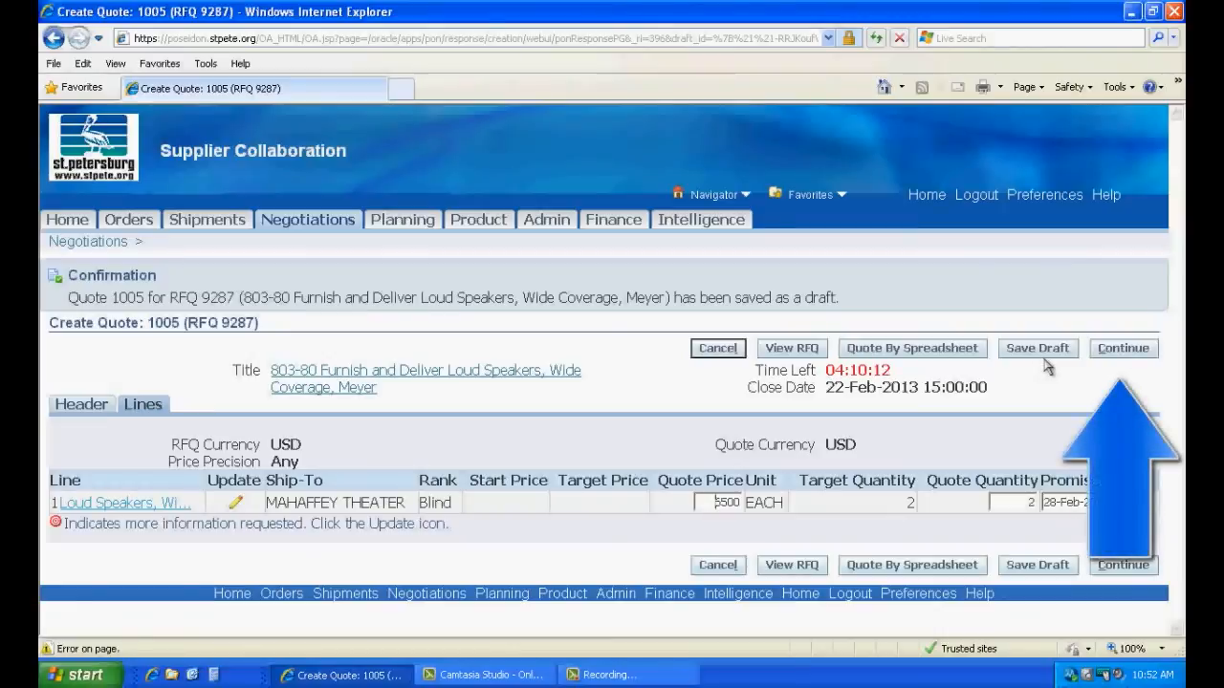
Step: Check the quote on its Review and Submit page and return to the quote lines
{"action": "left_click", "coordinate": [1119, 366]}
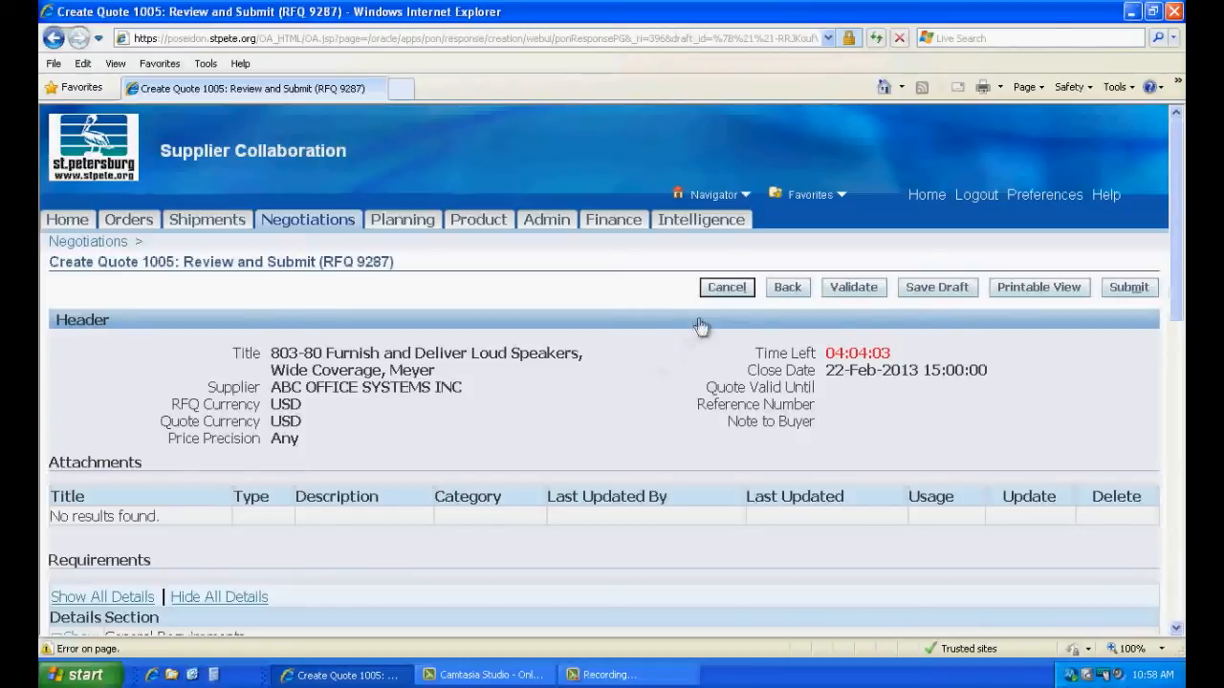
{"action": "left_click", "coordinate": [784, 290]}
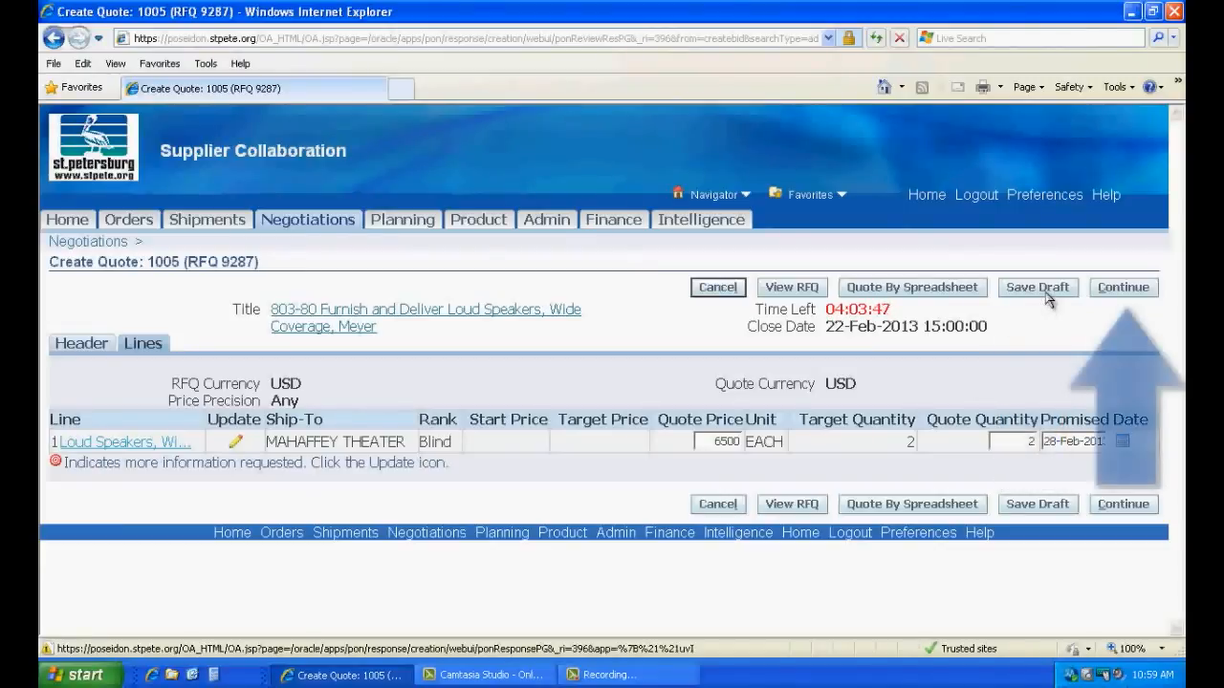
Step: Continue to the quote's final review and submit it for RFQ 9287
{"action": "left_click", "coordinate": [1111, 299]}
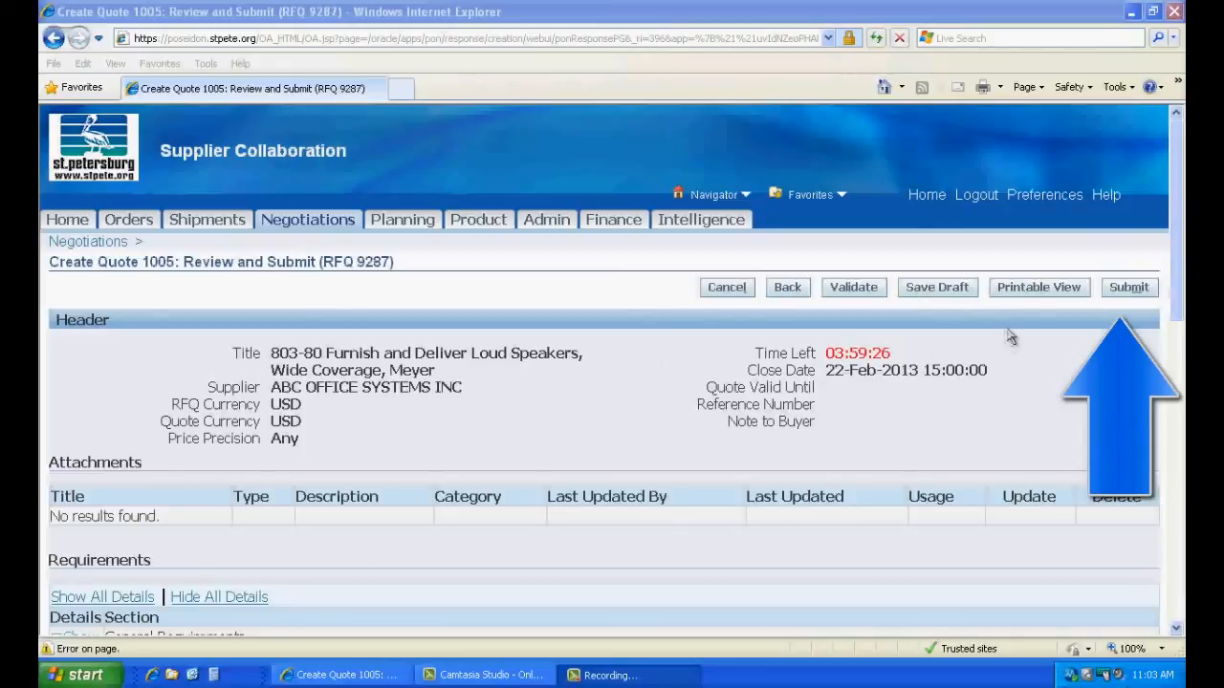
{"action": "left_click", "coordinate": [1131, 289]}
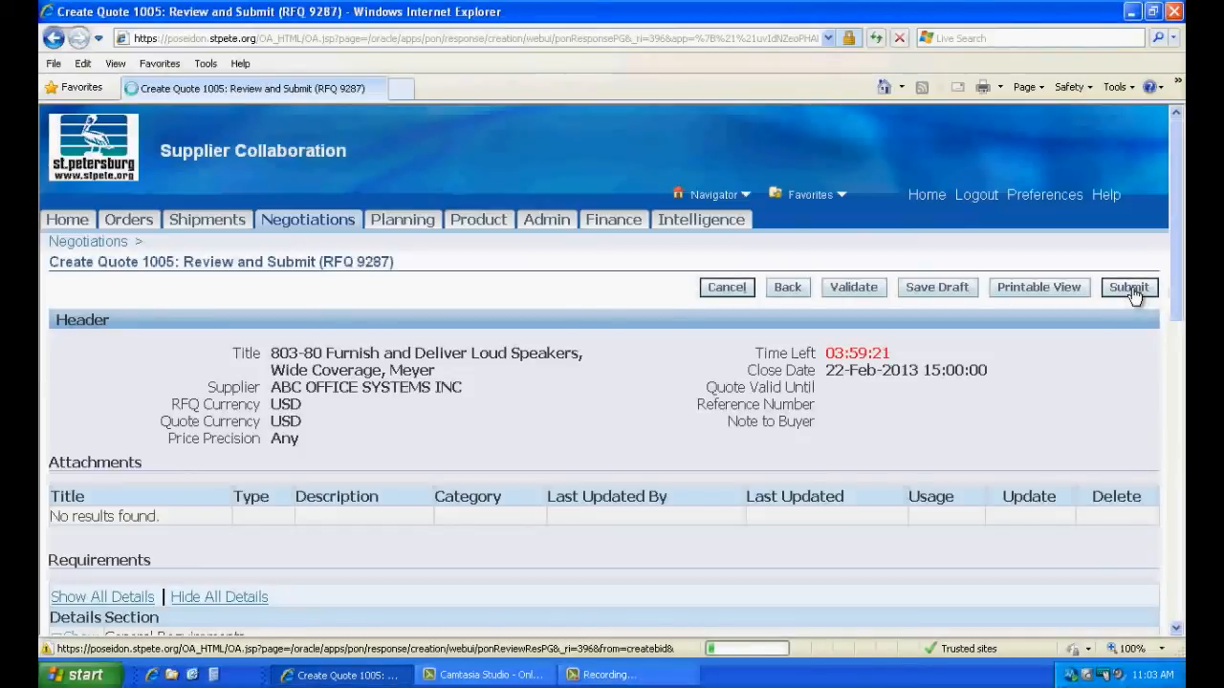